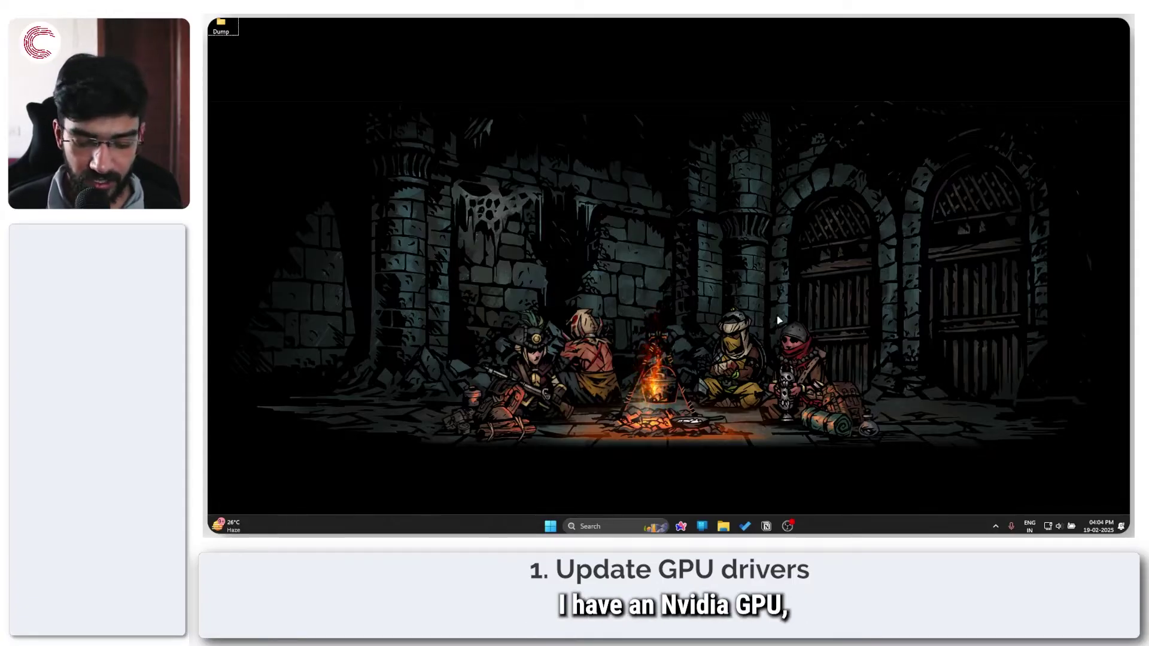
Step: Open the NVIDIA App and confirm Game Ready Driver 572.42 is up to date
key(super)
text(nvidiA)
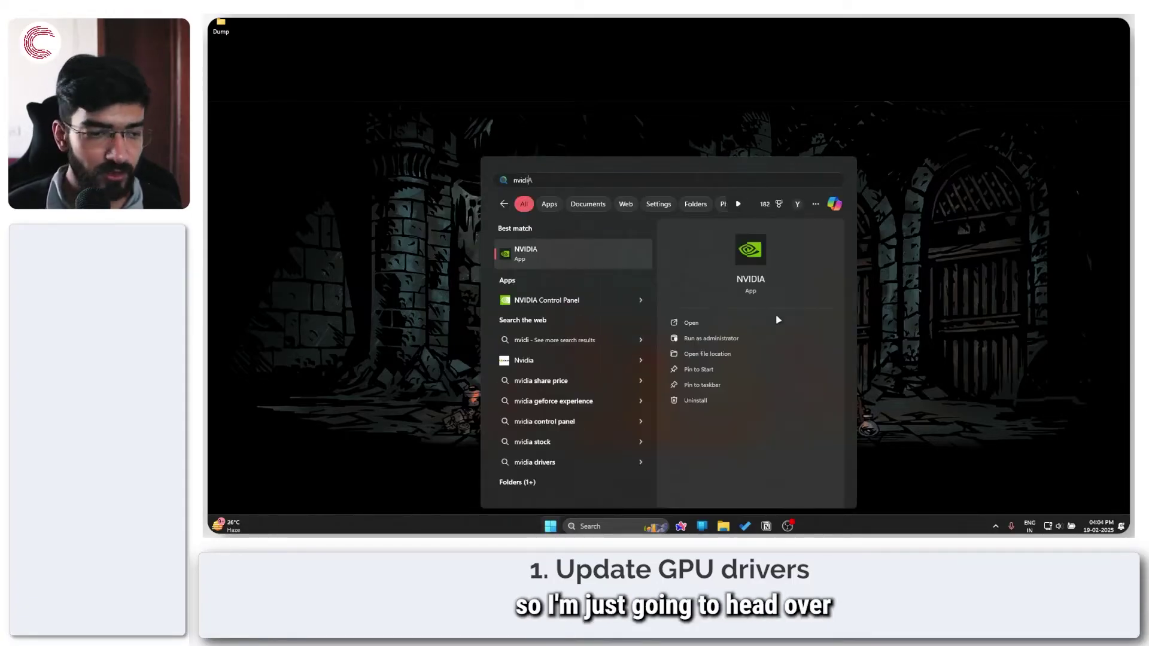
click(540, 266)
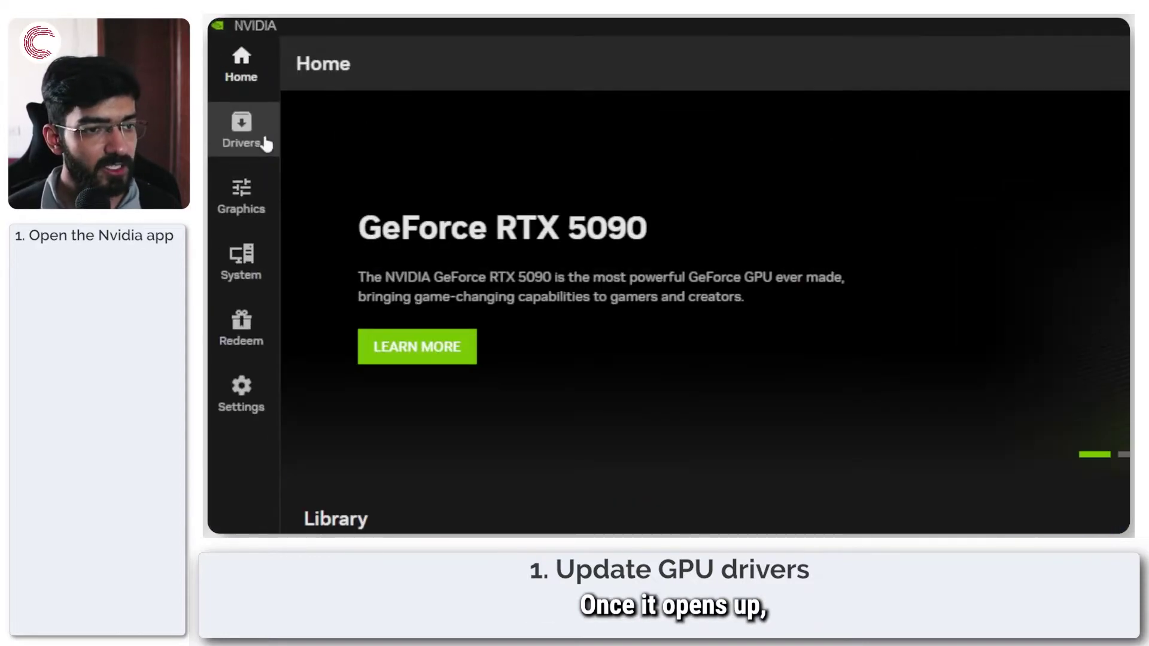
click(264, 144)
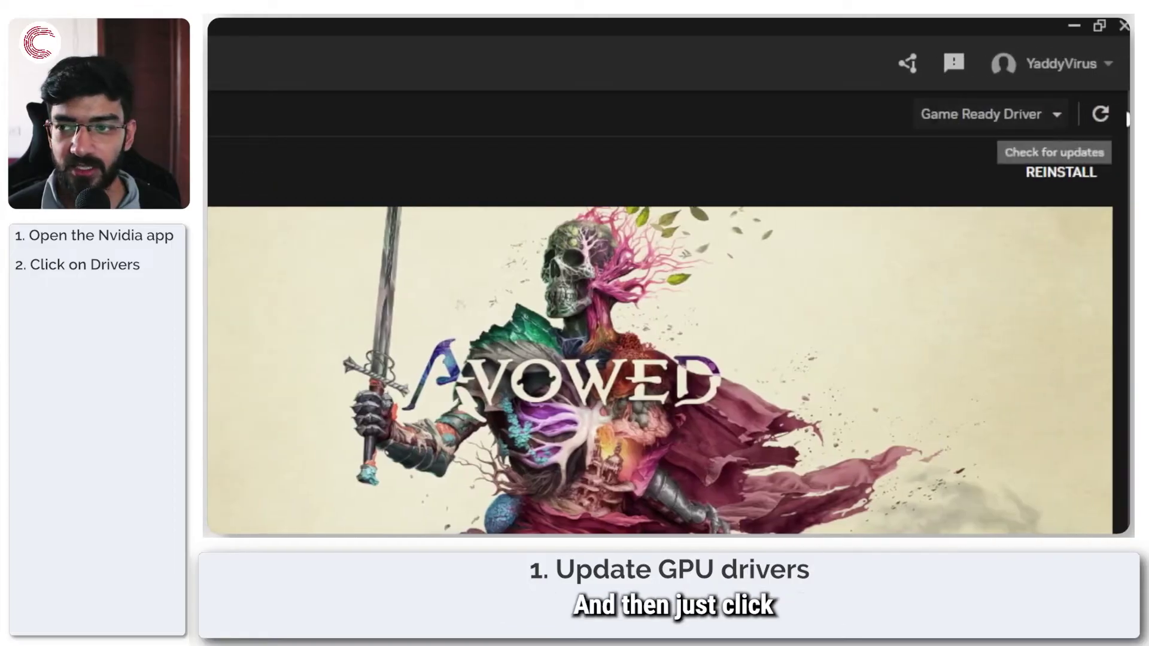
click(1102, 115)
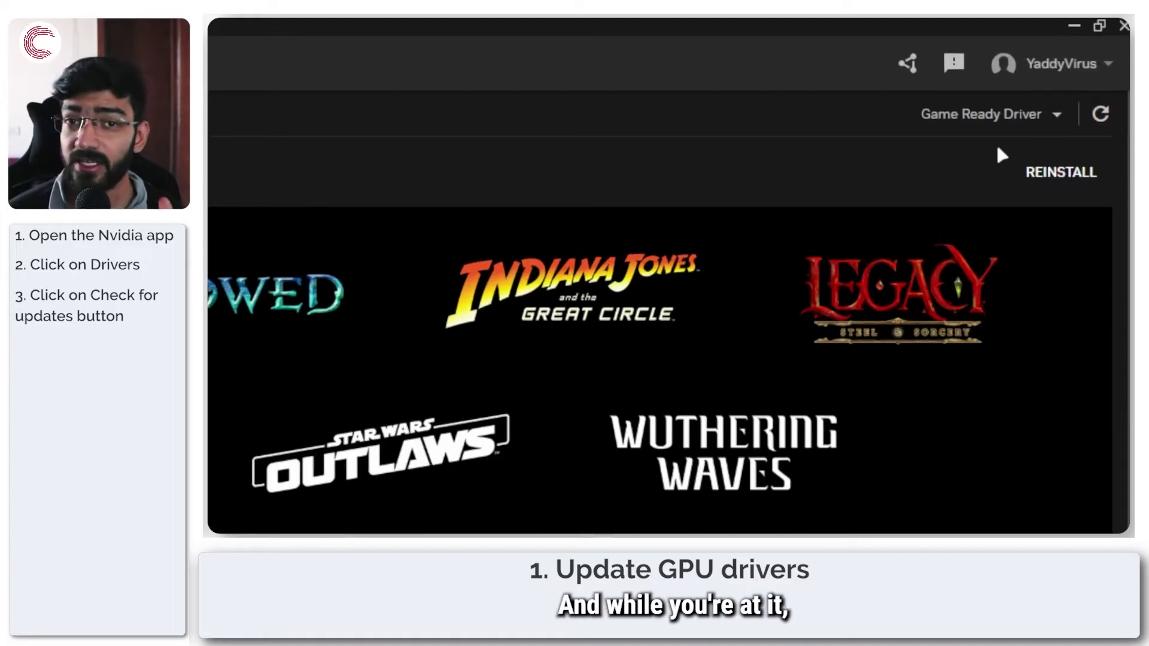
click(1073, 67)
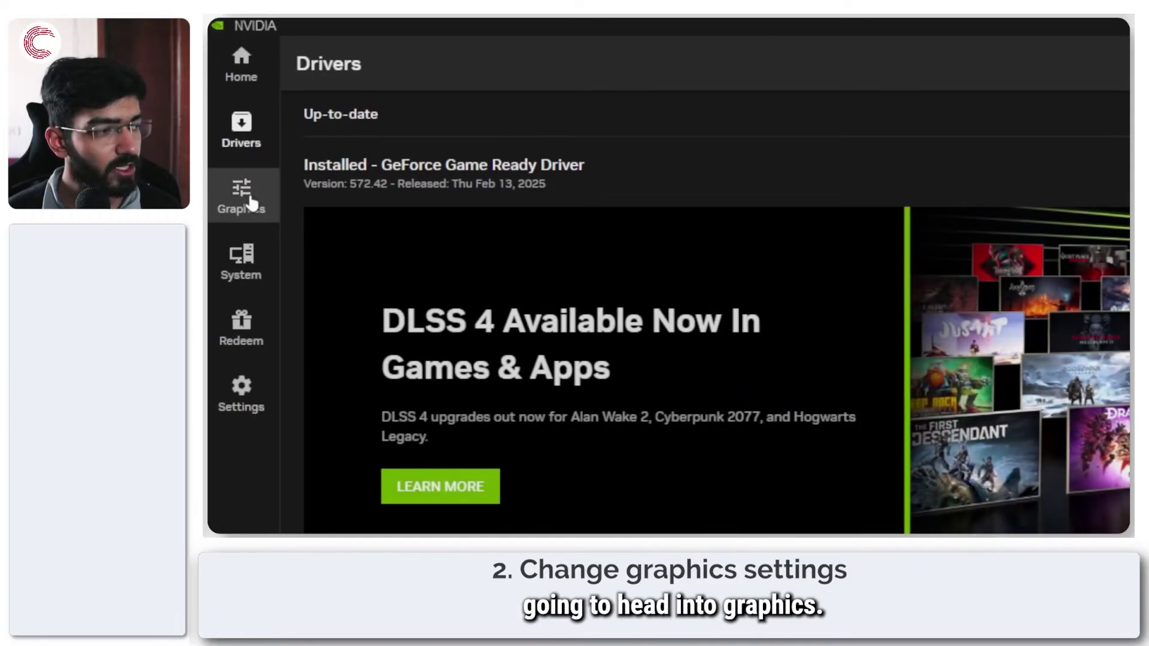
Step: Bring up Valorant's per-program graphics settings in the plugged-in view
click(250, 203)
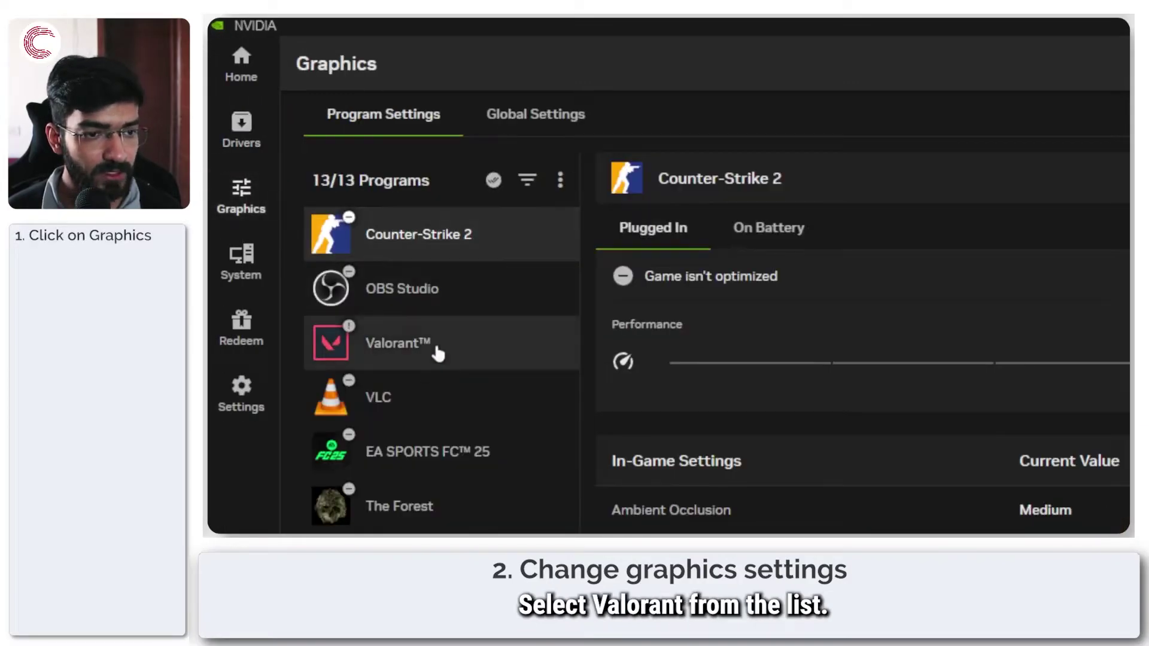
click(435, 347)
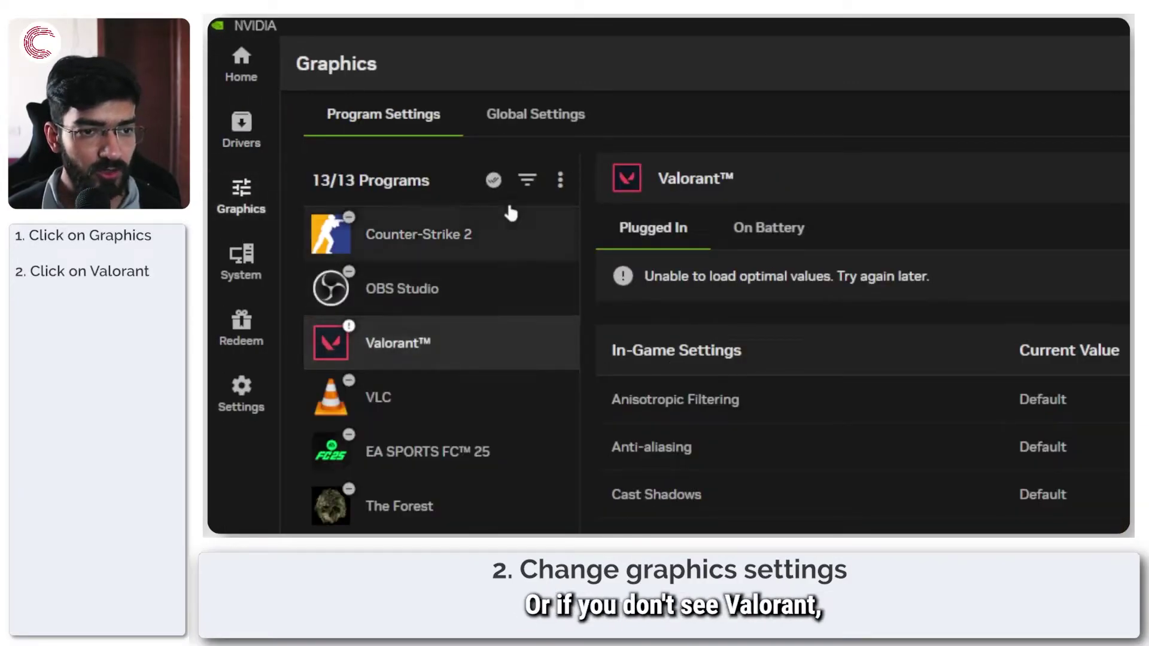
click(560, 179)
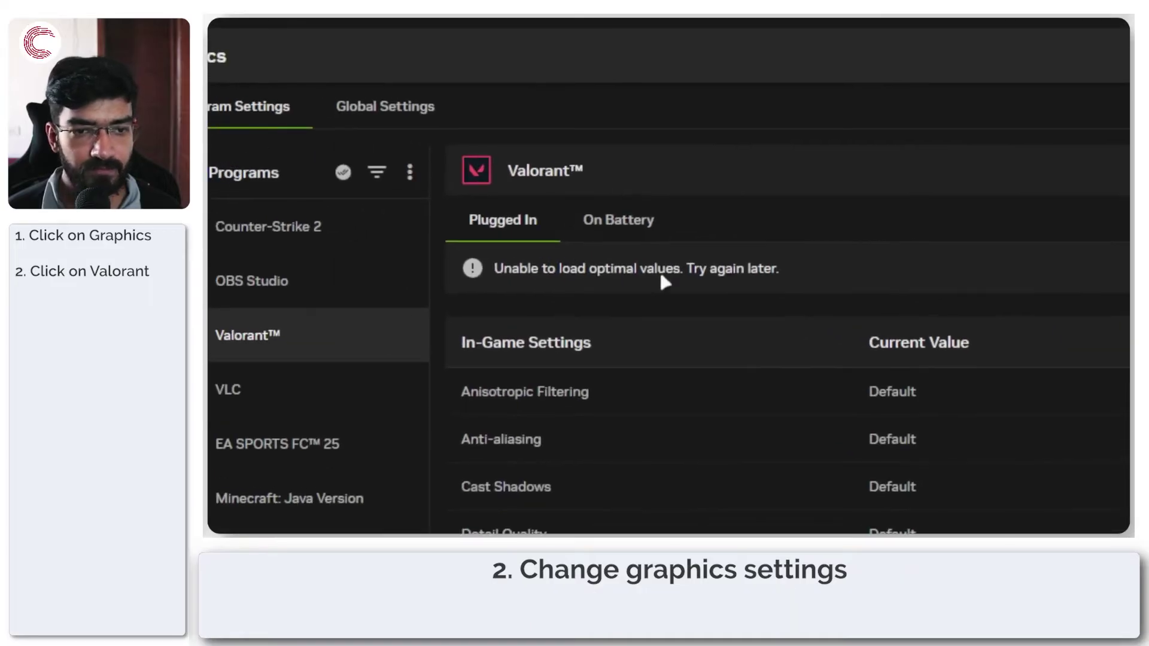
click(628, 226)
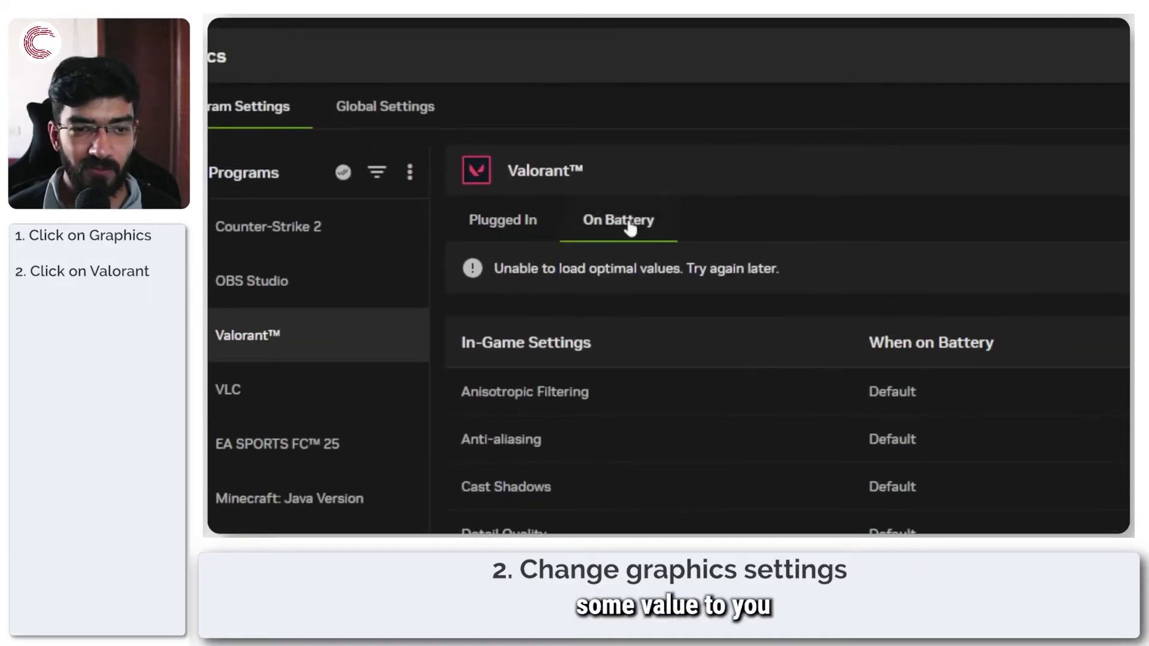
click(518, 226)
Step: Leave Valorant's Low Latency Mode at Global - Off
scroll(910, 353, down, 5)
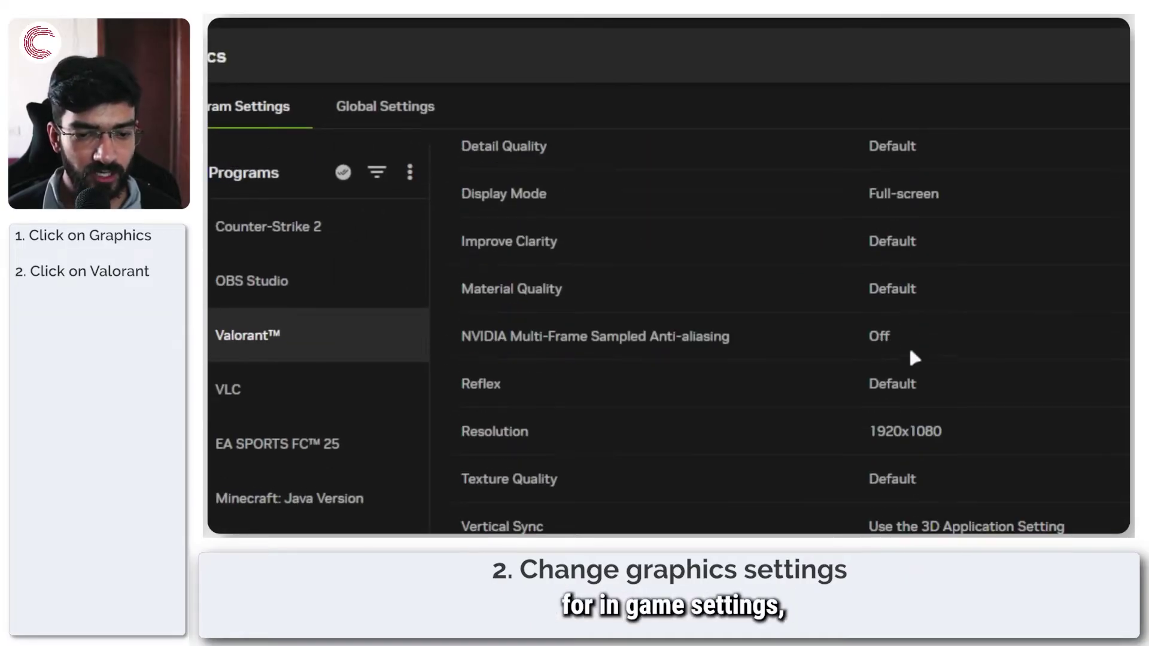
scroll(909, 350, down, 3)
scroll(914, 355, down, 1)
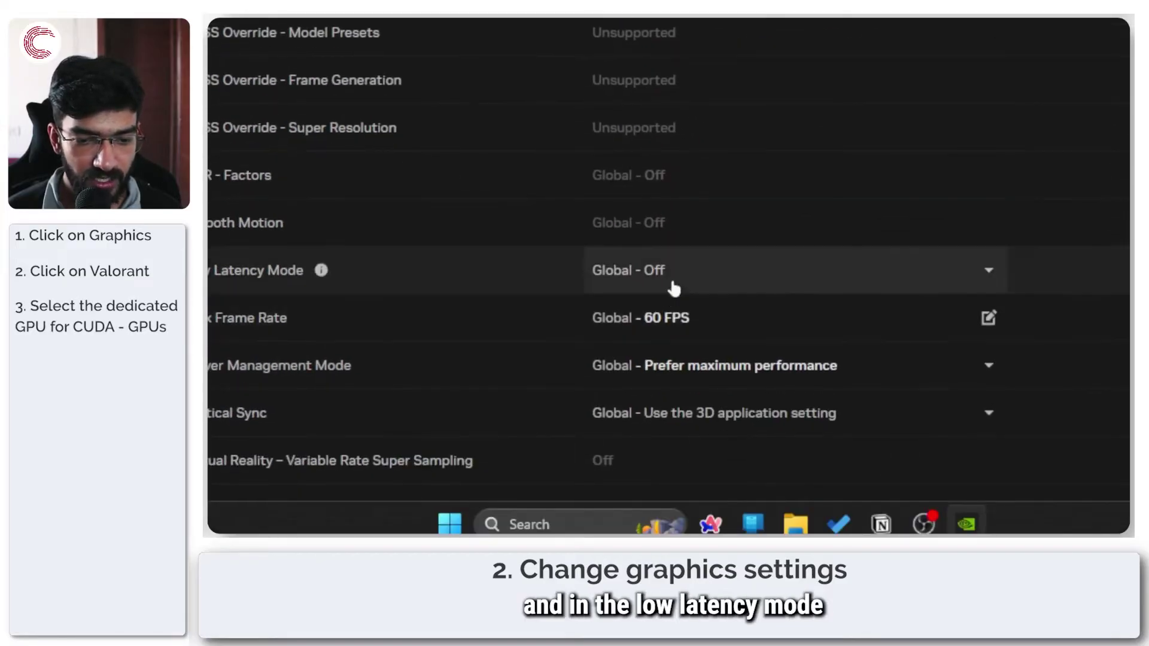
click(670, 274)
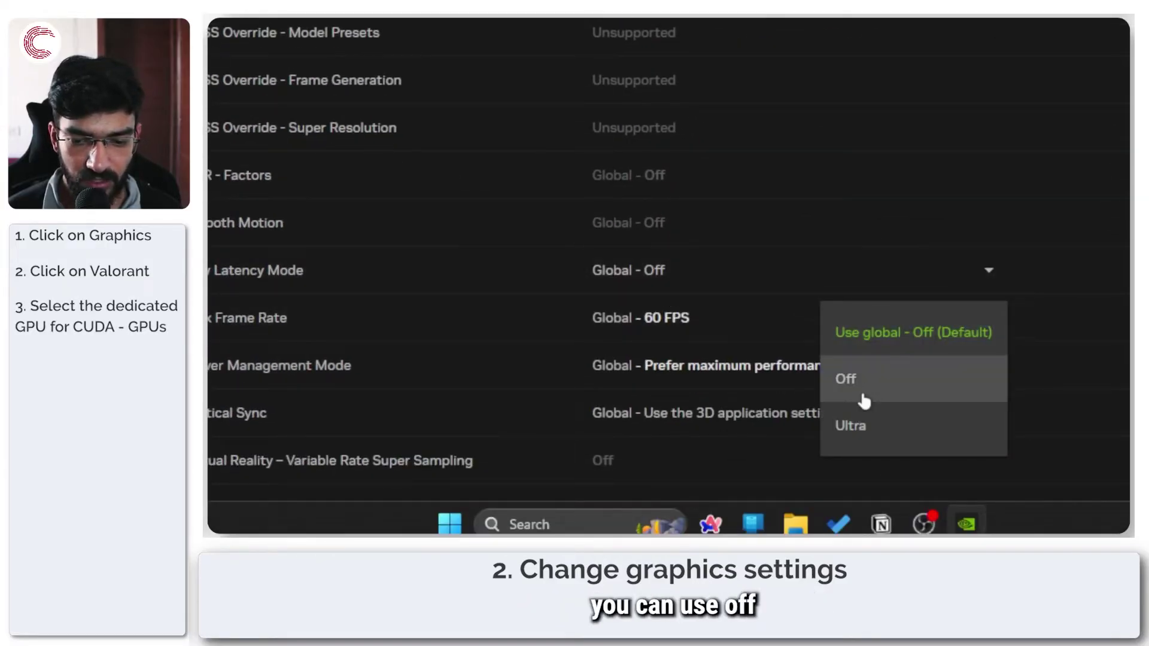
click(864, 333)
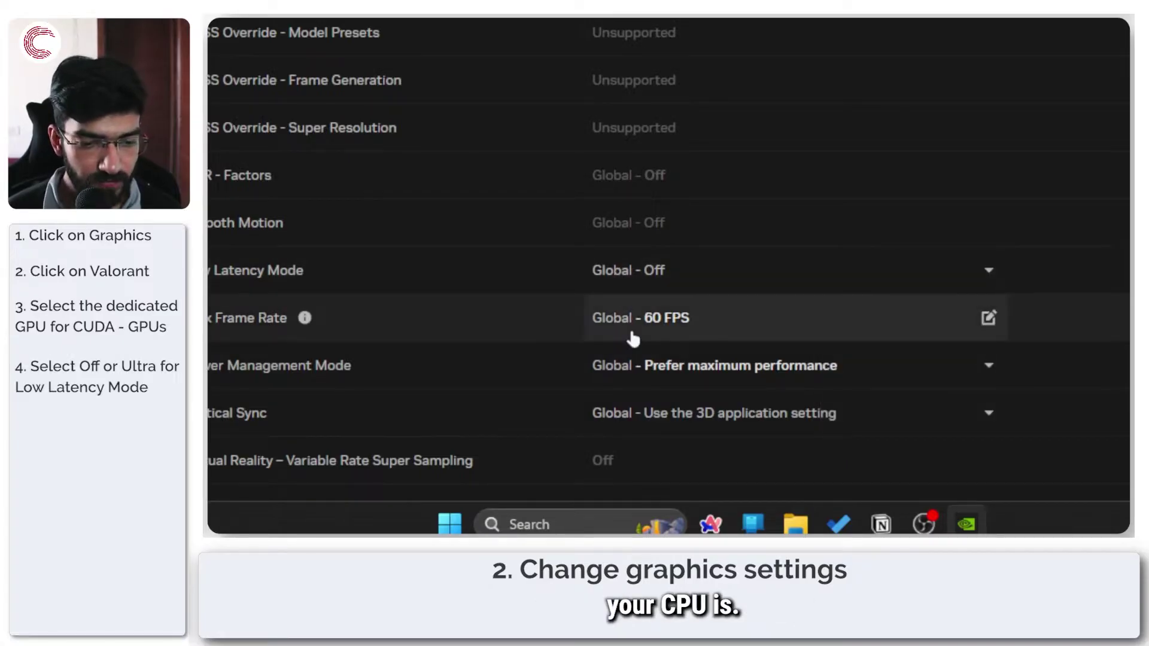
click(668, 320)
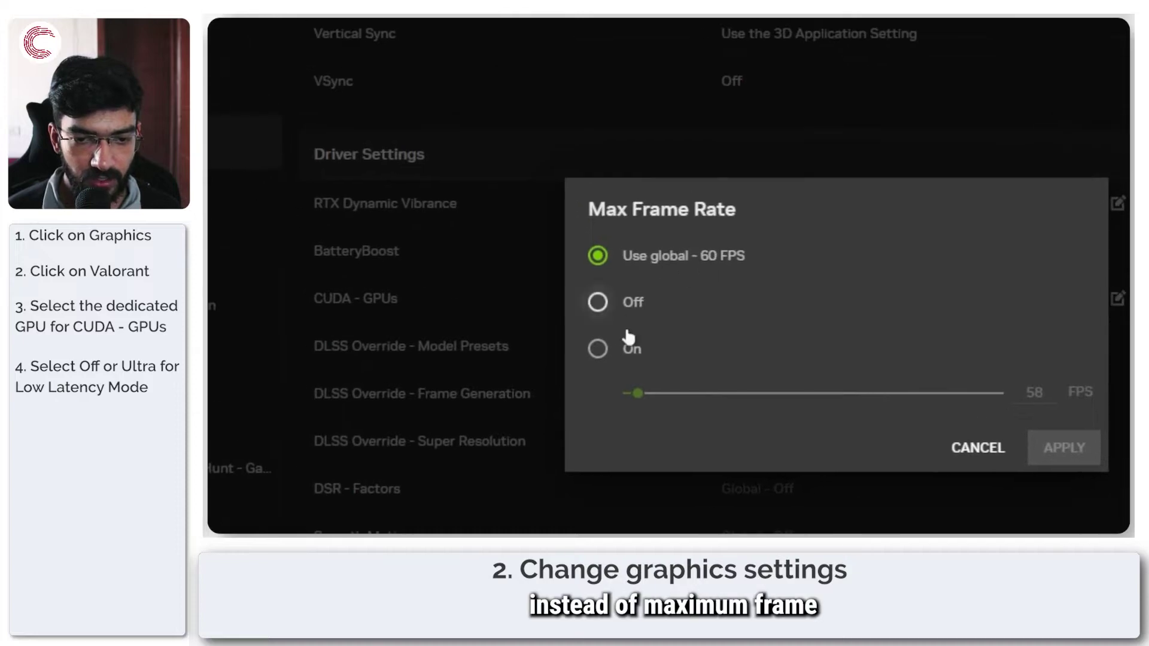
Step: Turn on Valorant's Max Frame Rate and set it to 144 FPS
click(629, 349)
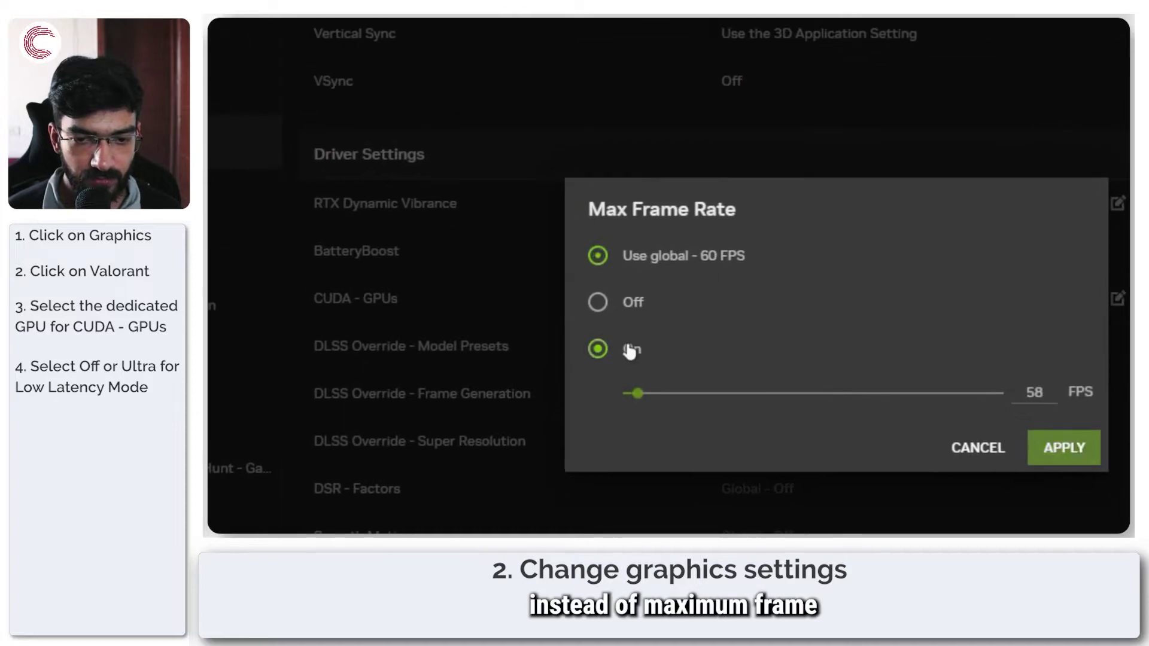
double_click(1034, 392)
text(144)
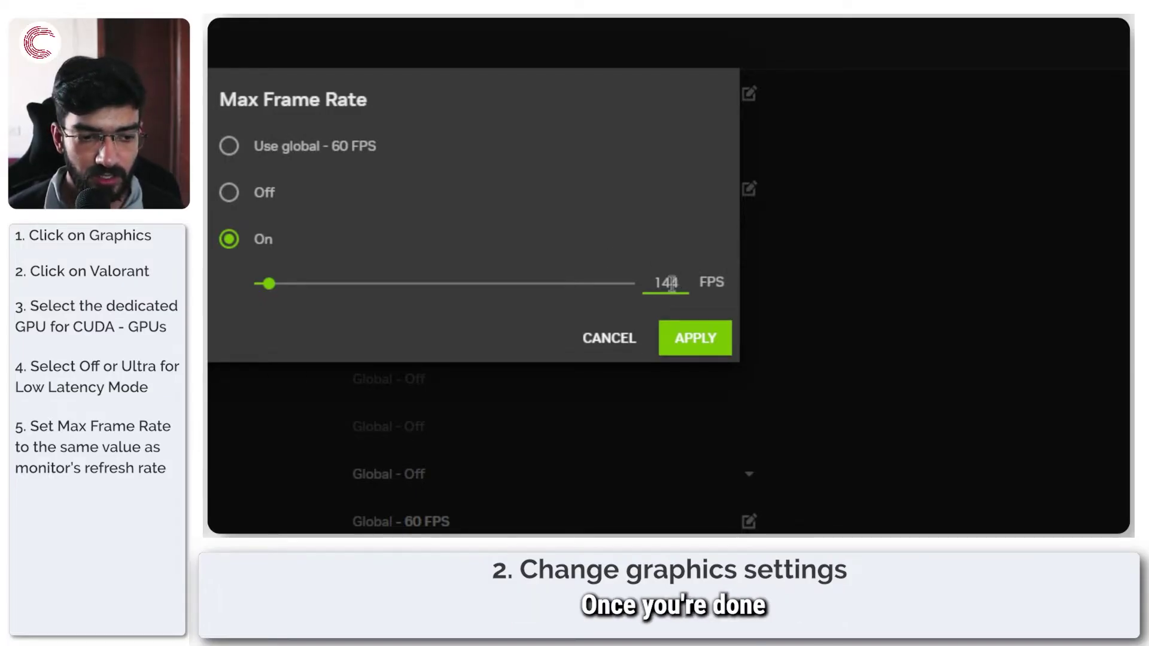
click(698, 342)
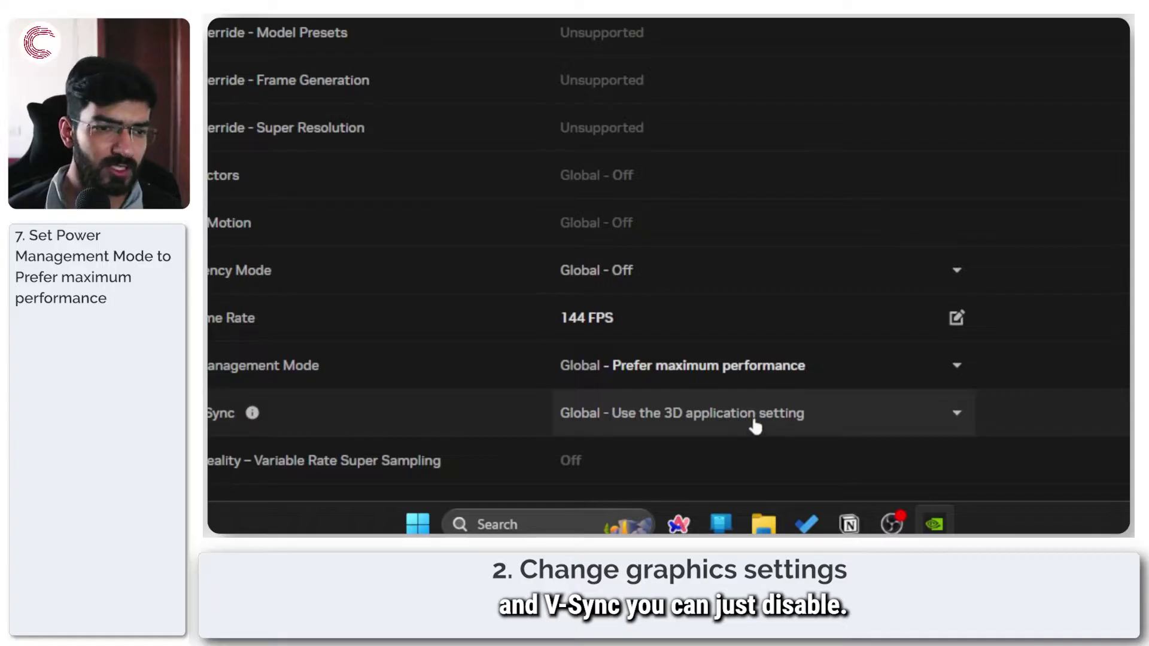
scroll(597, 120, up, 3)
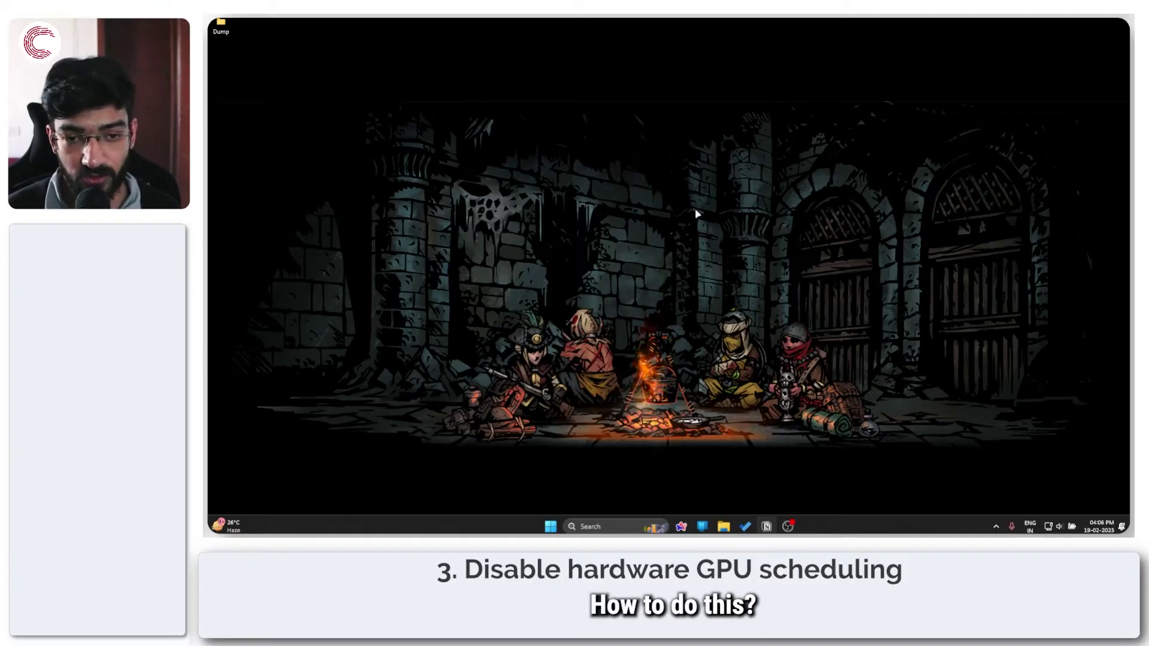
Step: Open Windows Graphics settings and switch off Optimizations for windowed games under advanced settings
key(super)
text(grap)
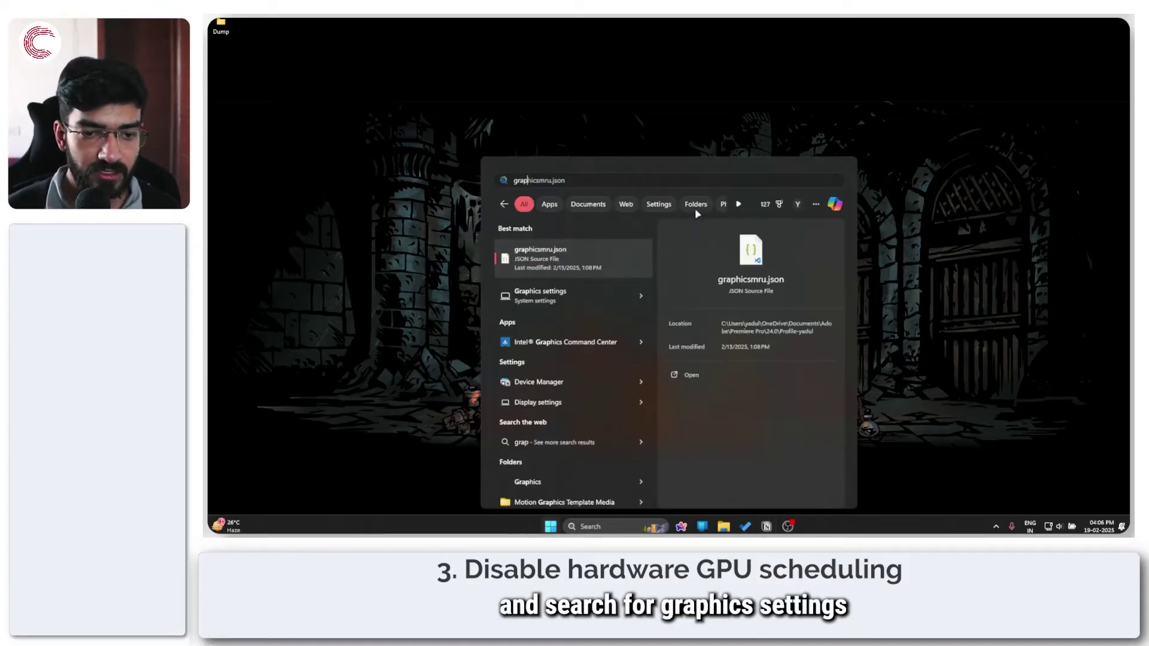
text(hics settings)
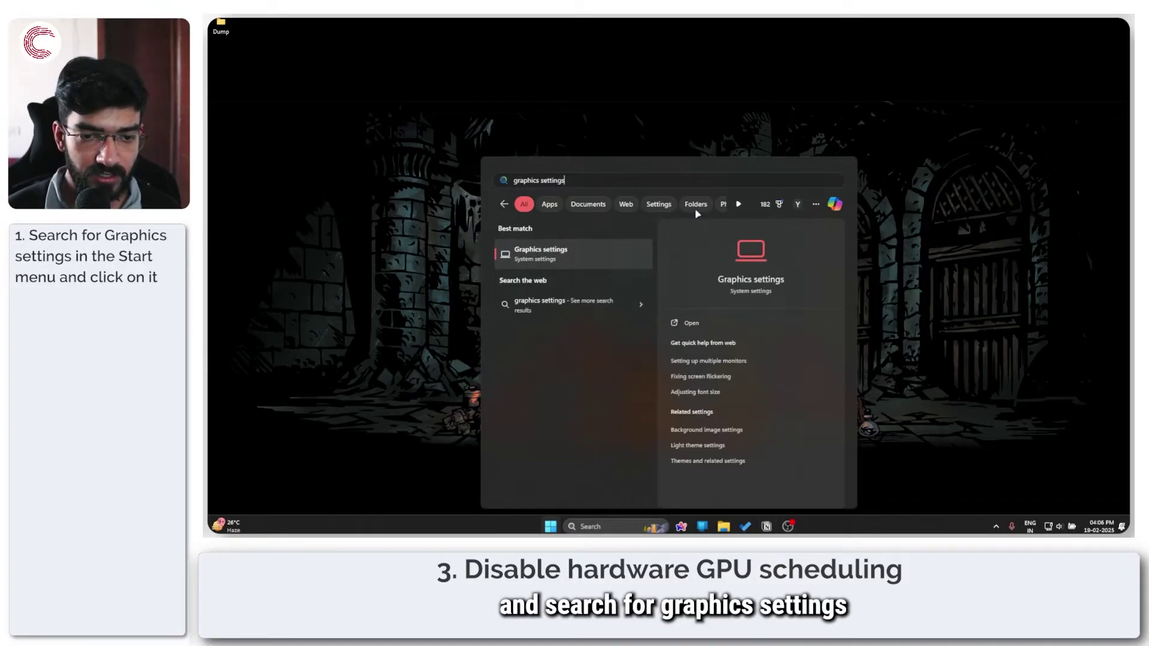
key(Return)
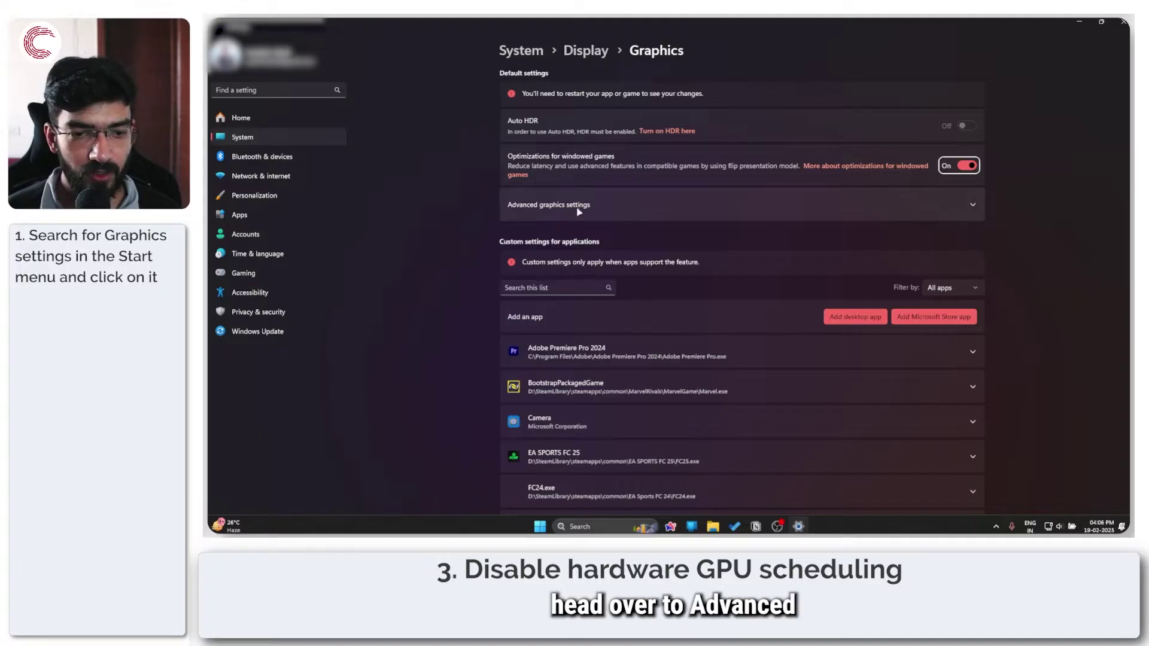
click(640, 214)
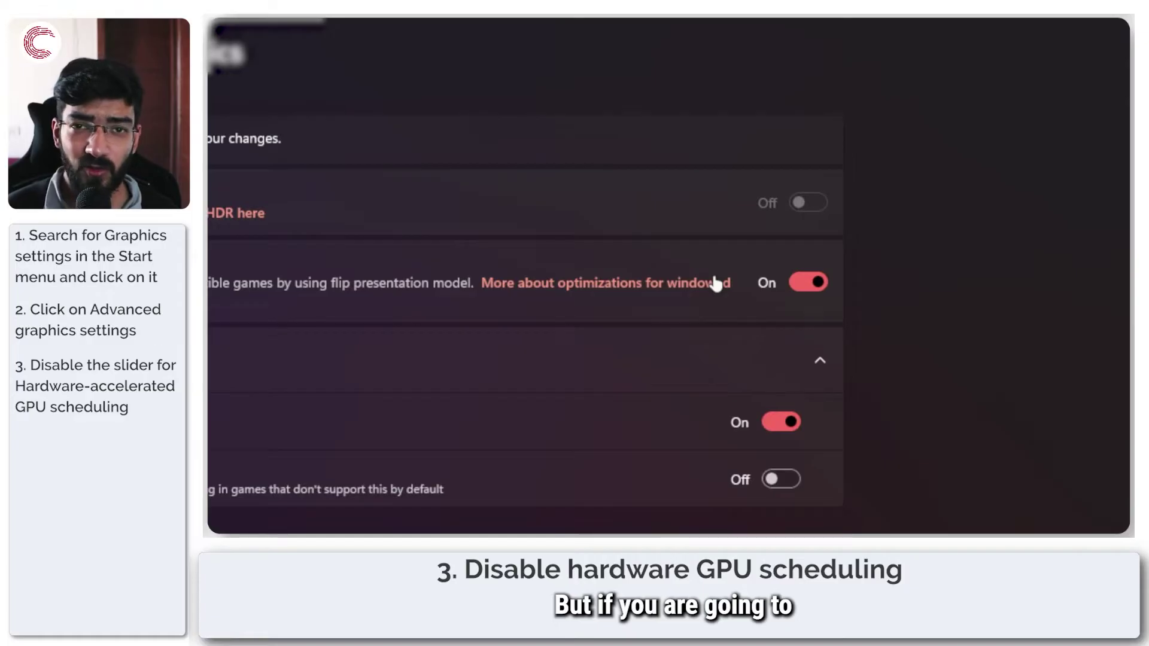
click(807, 287)
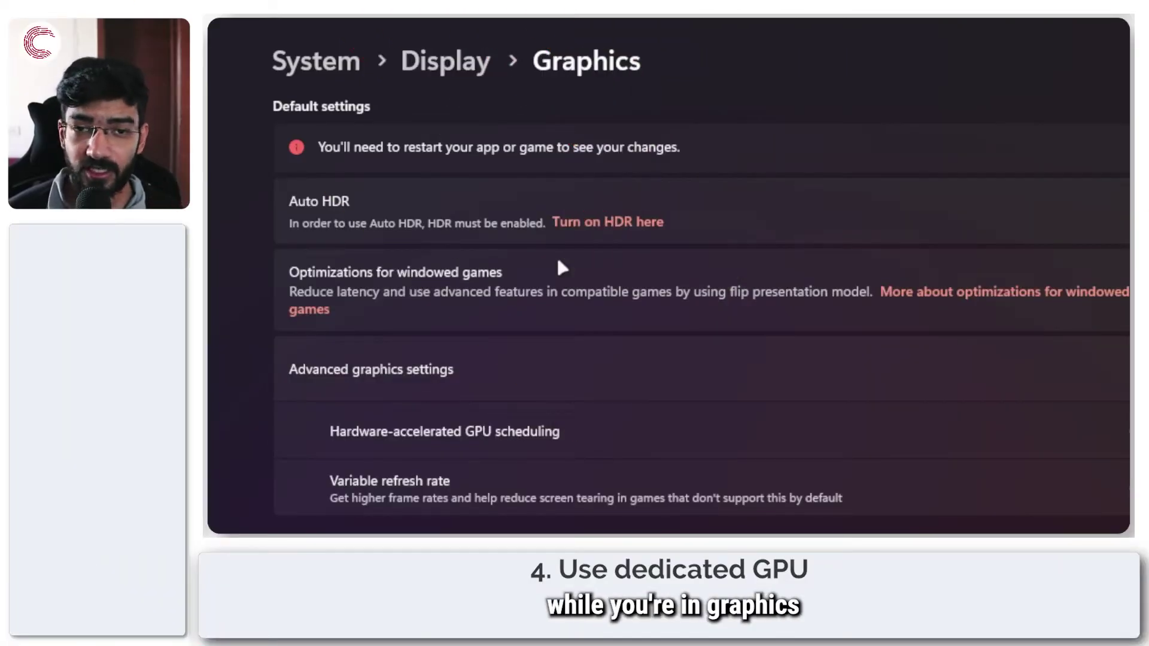
Step: Expand VALORANT in the Graphics app list, GPU preference Let Windows decide (High performance)
scroll(561, 268, down, 9)
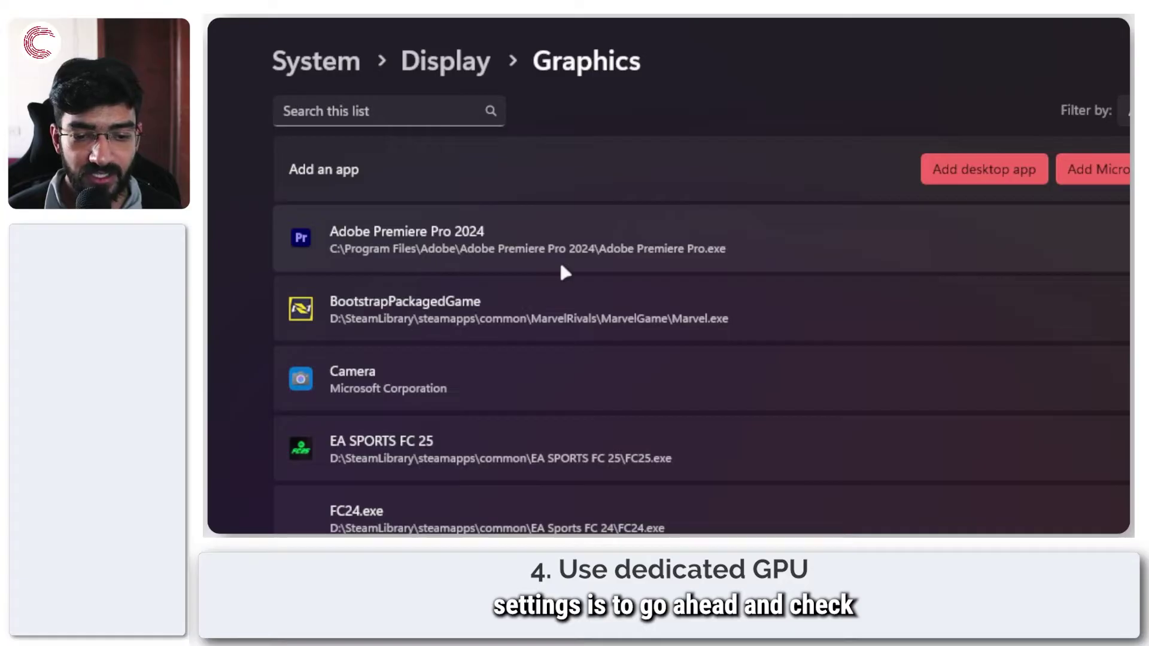
scroll(562, 268, down, 4)
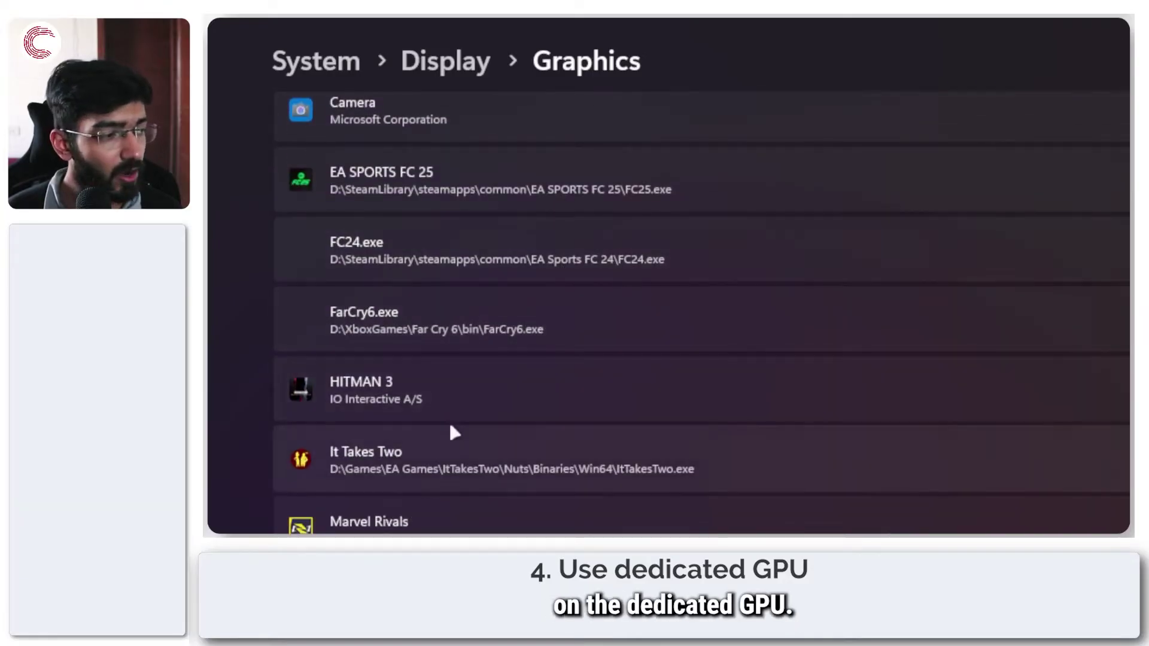
scroll(452, 429, down, 6)
scroll(451, 429, up, 8)
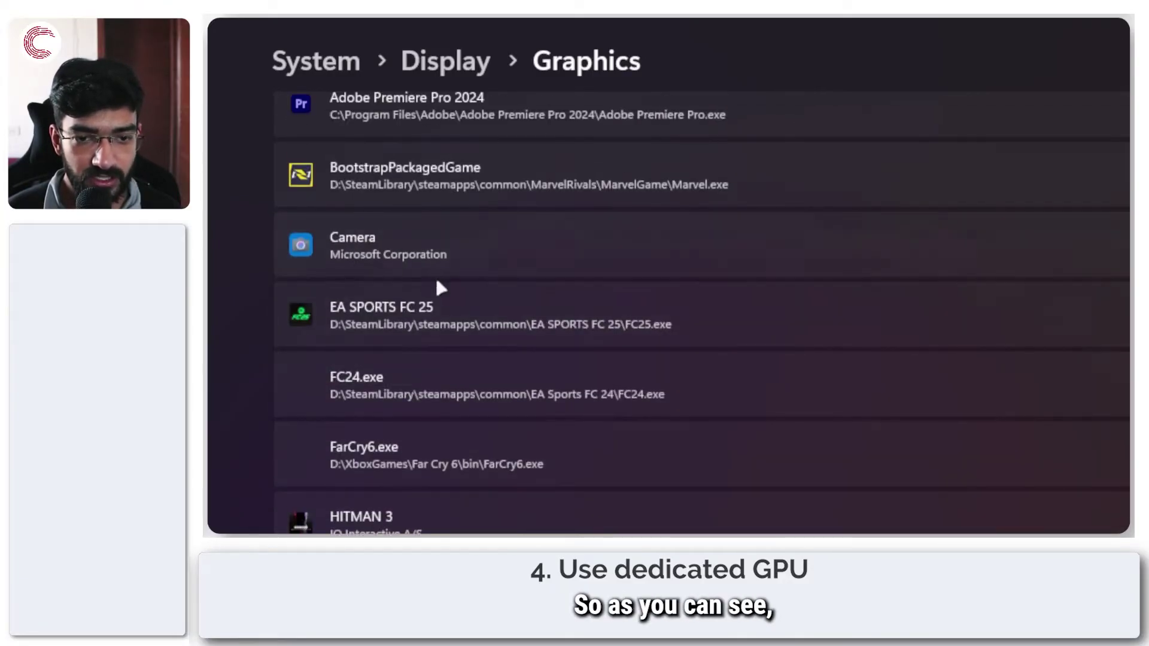
scroll(395, 353, down, 2)
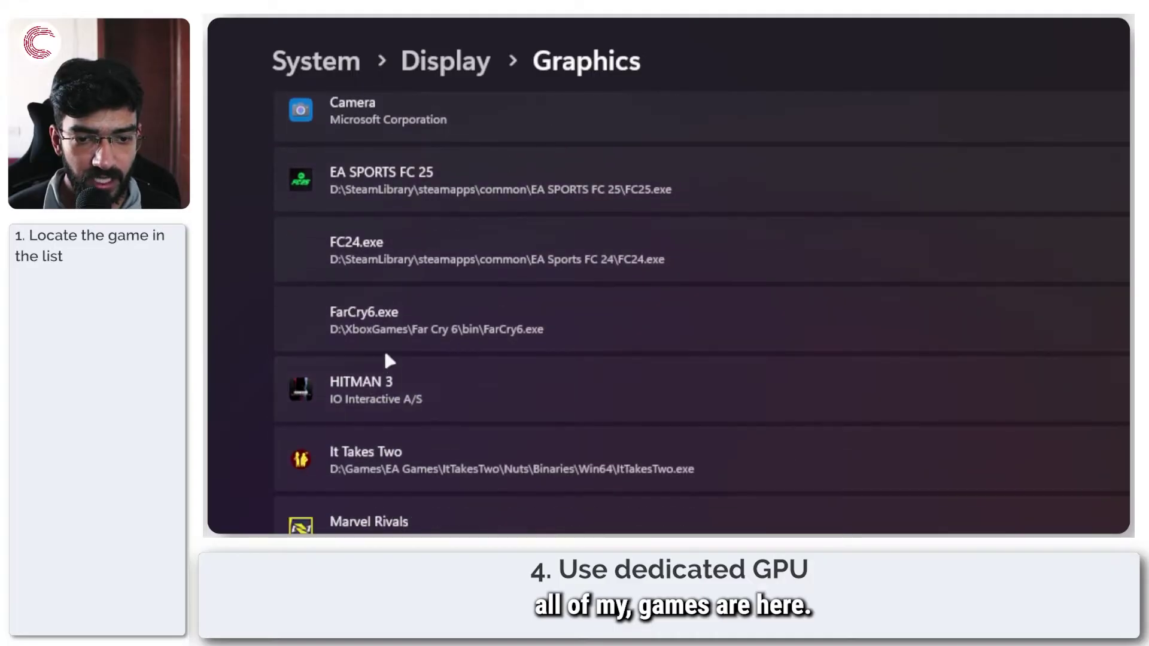
scroll(385, 353, down, 6)
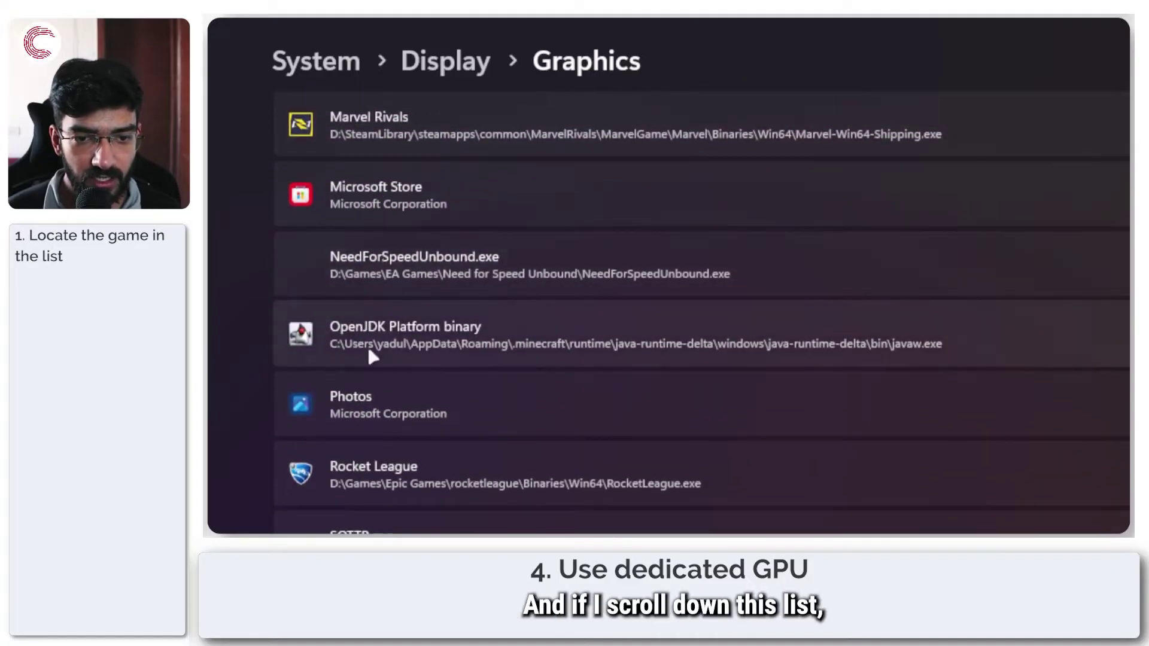
scroll(370, 347, down, 7)
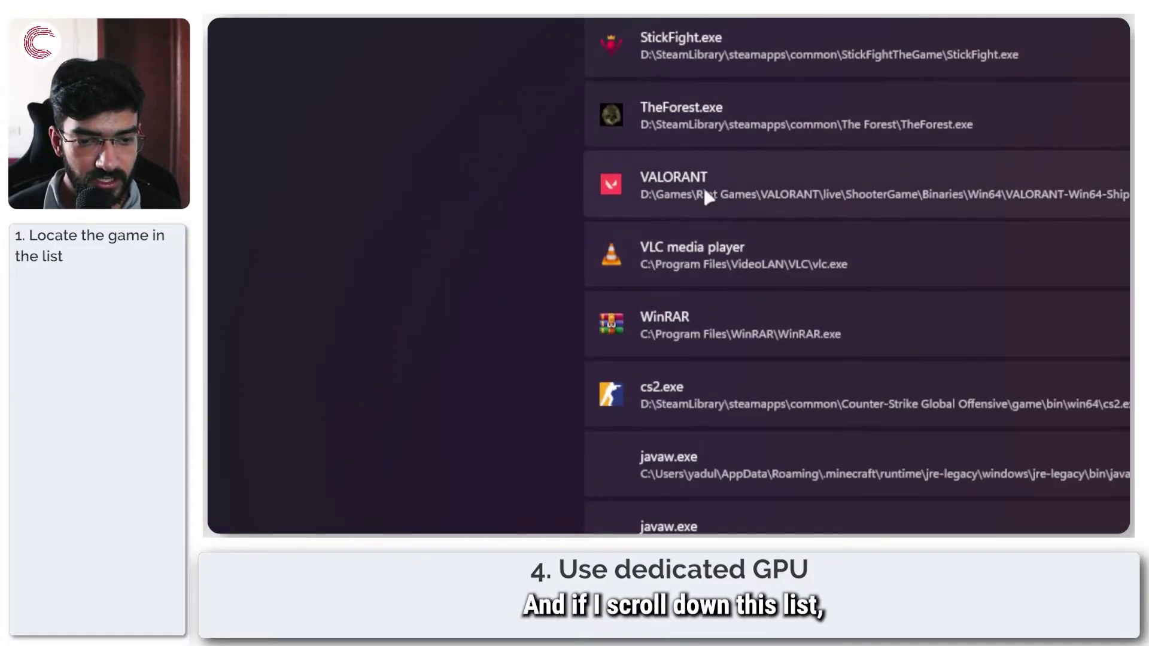
click(730, 192)
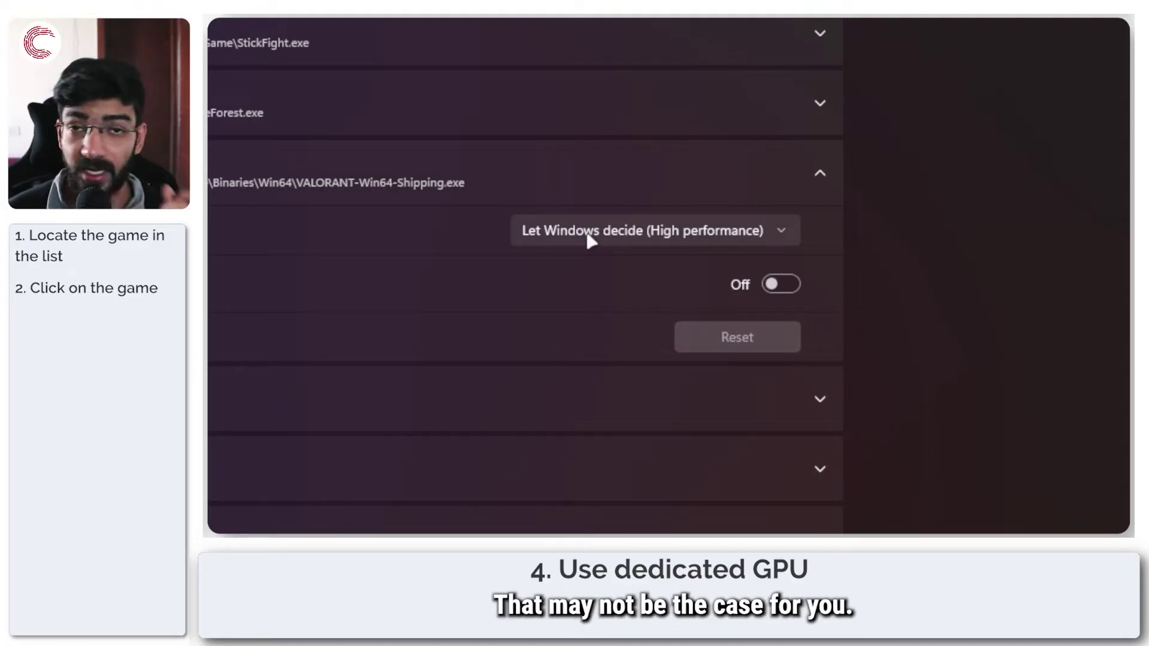
click(588, 237)
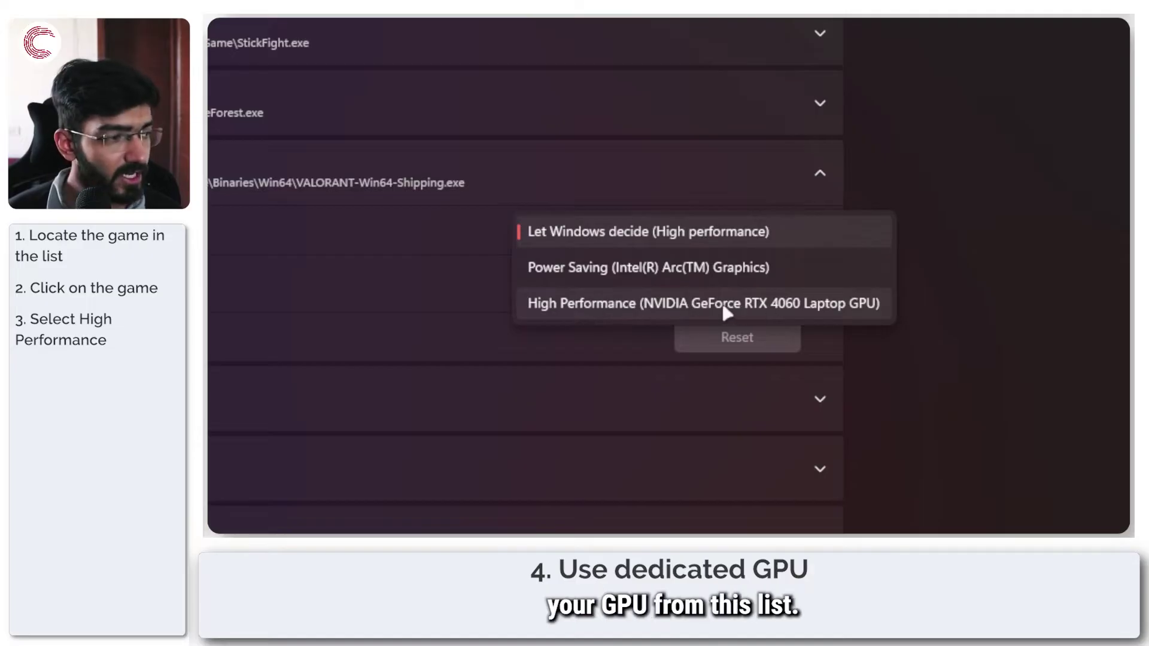
Step: Collapse the VALORANT entry and browse to Marvel.exe to add it as a desktop app
click(908, 205)
click(659, 264)
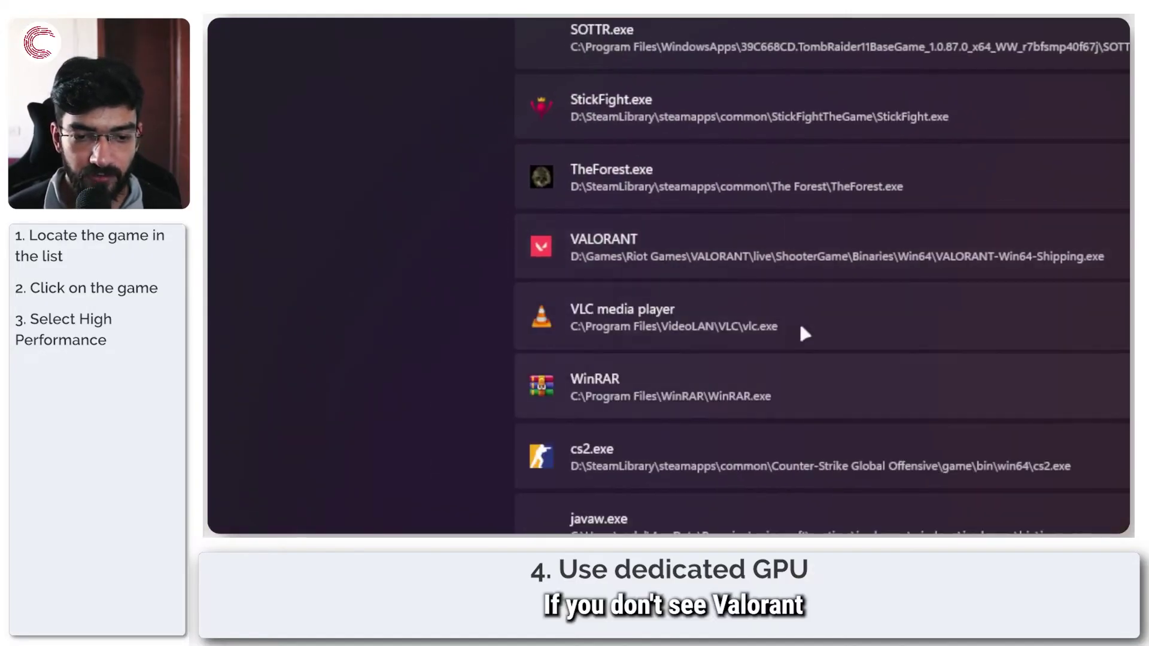
scroll(742, 264, down, 3)
scroll(742, 264, up, 15)
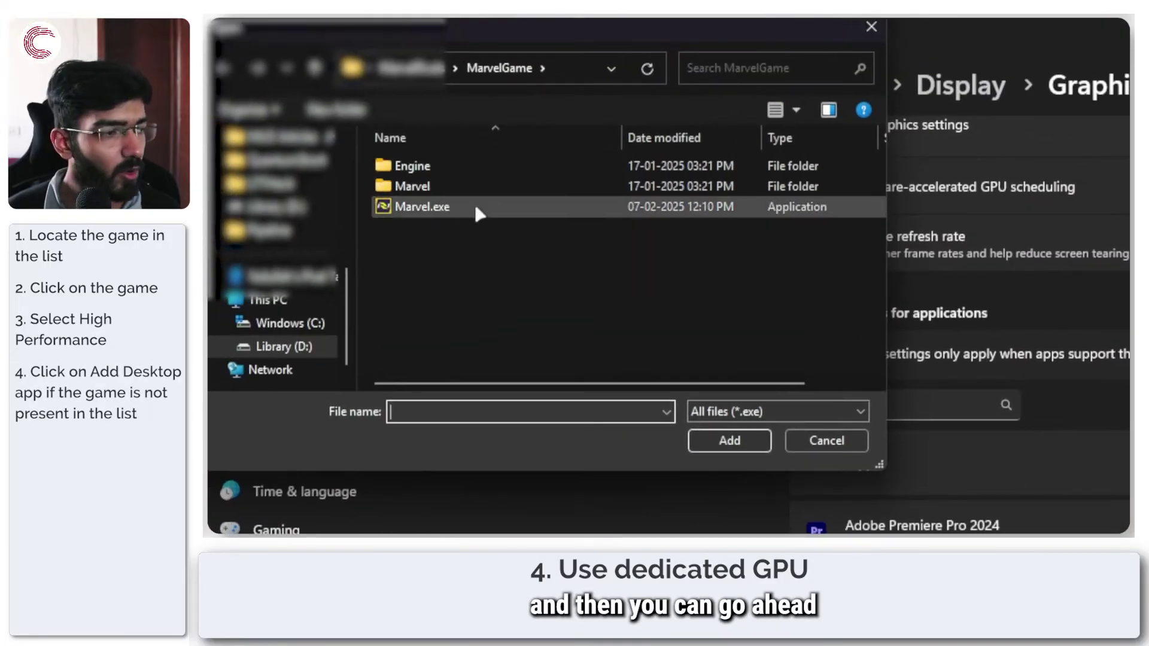
click(475, 206)
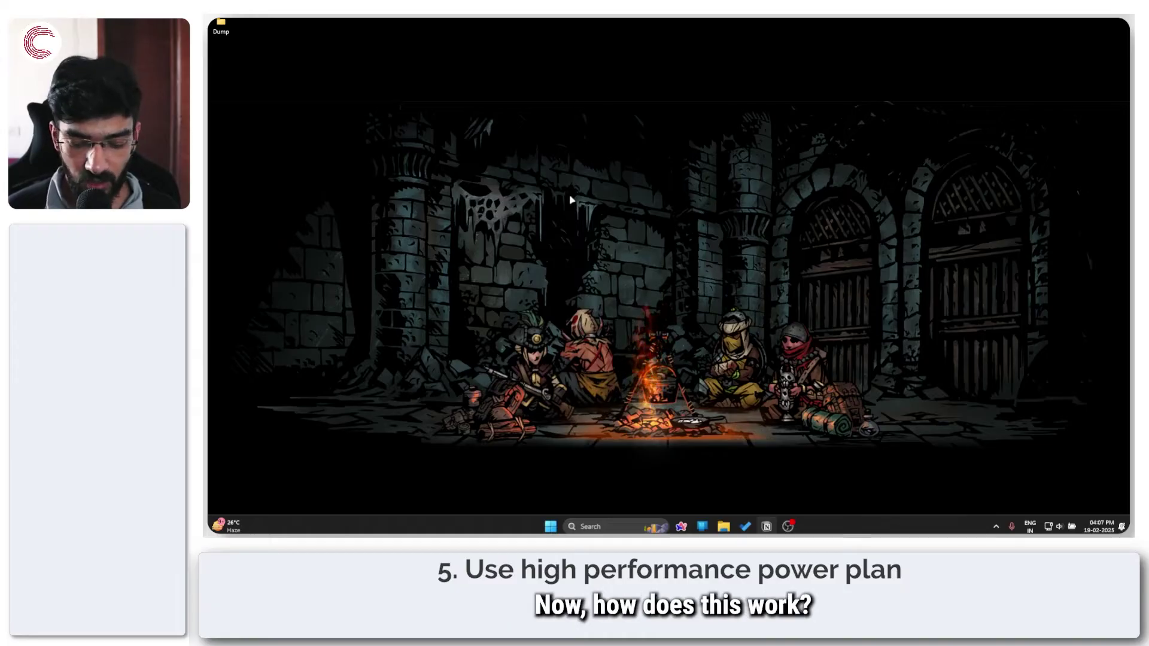
Step: Open Choose a power plan, showing Balanced selected, then close Power Options
key(super)
text(choose)
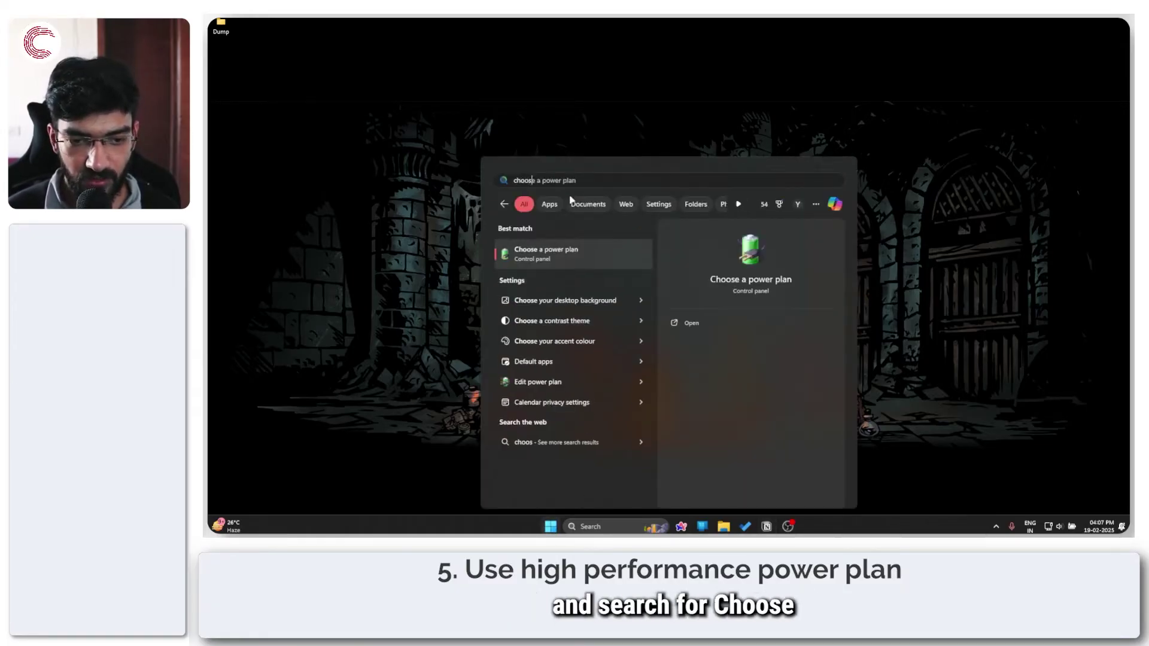
click(548, 261)
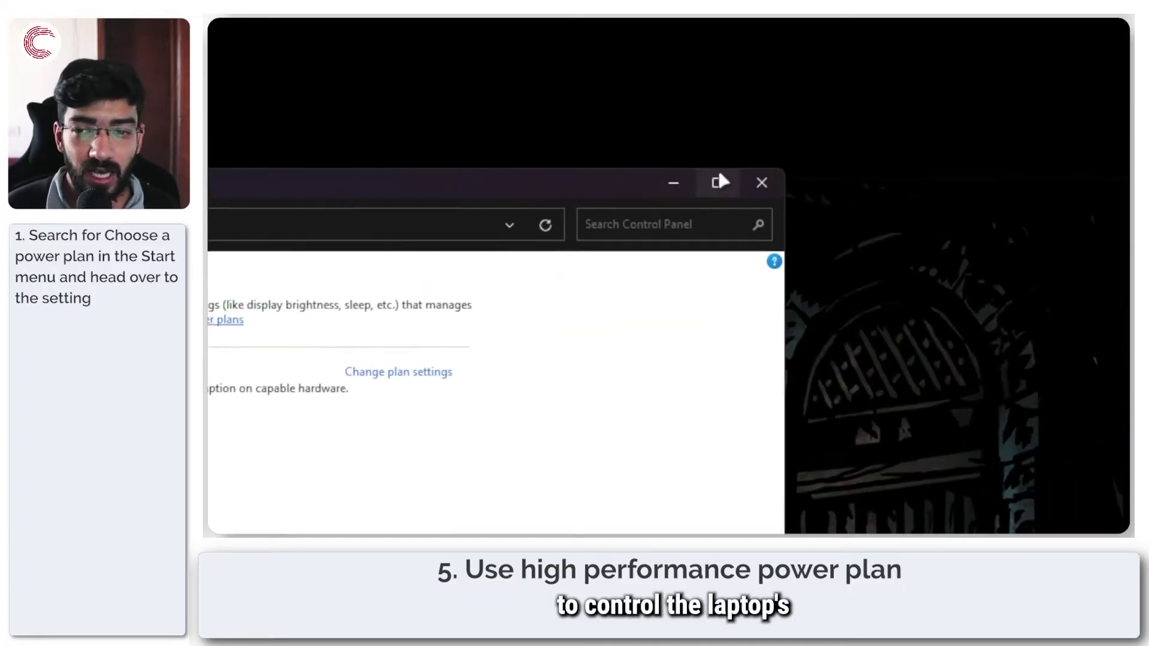
click(687, 190)
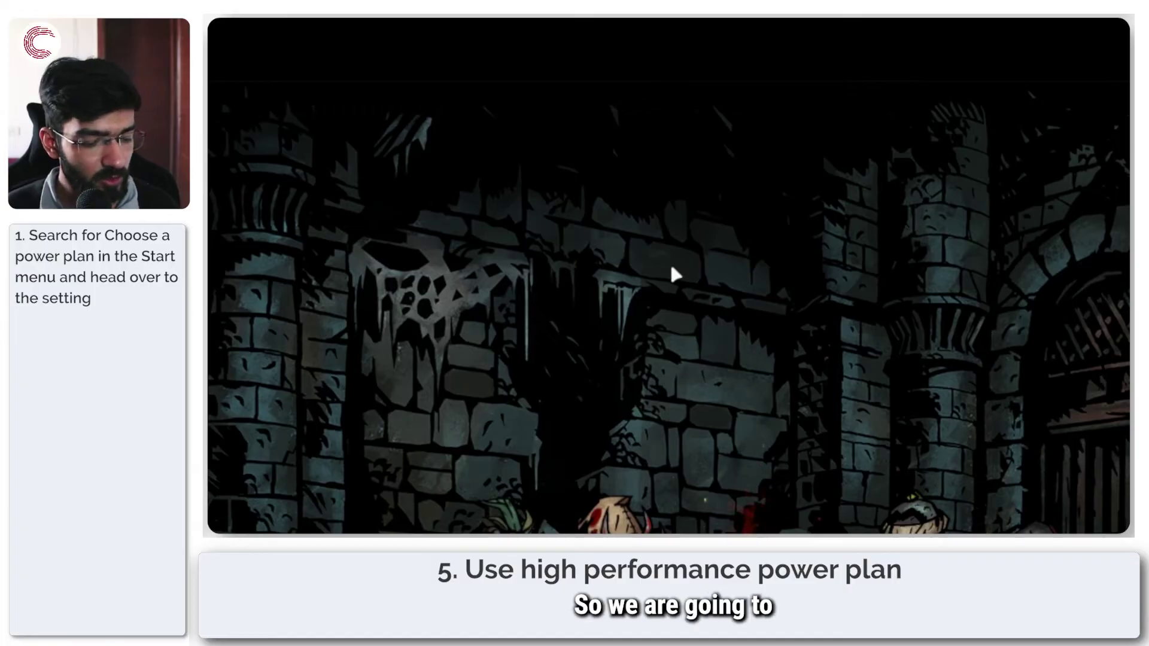
key(super)
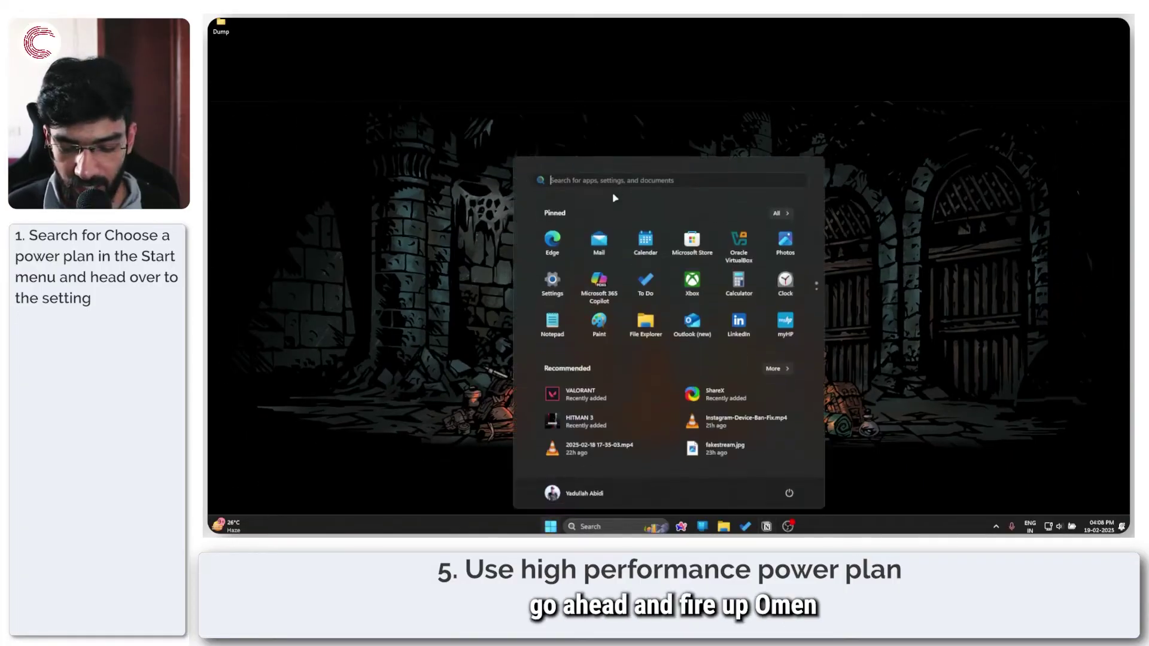
text(omen)
key(Return)
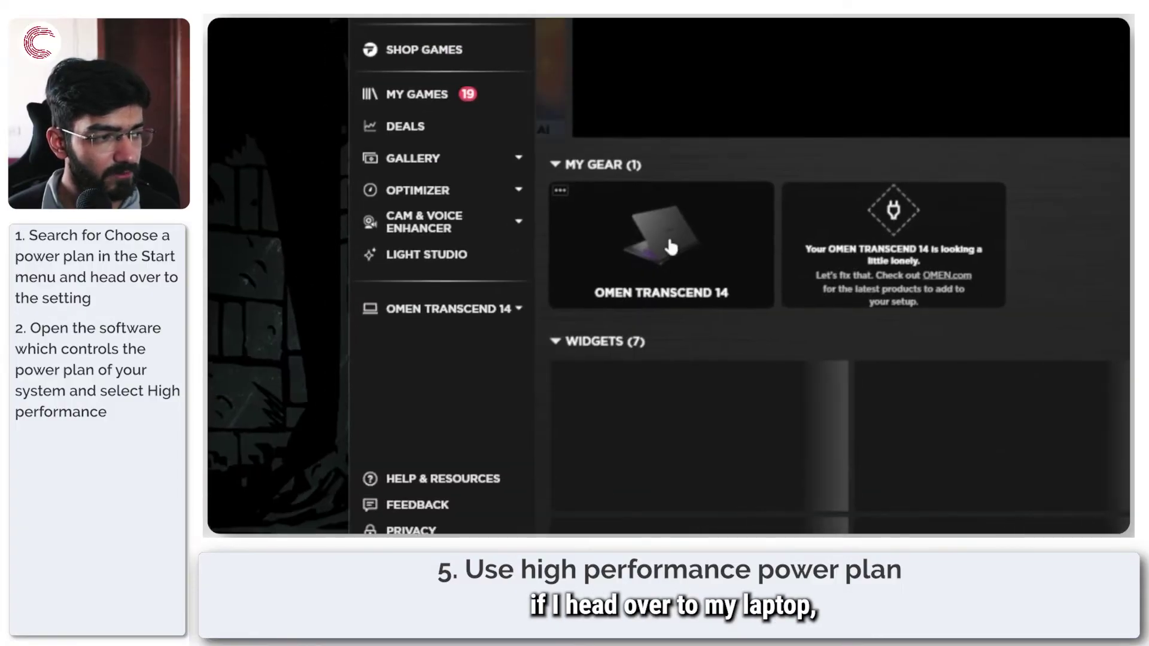
click(669, 241)
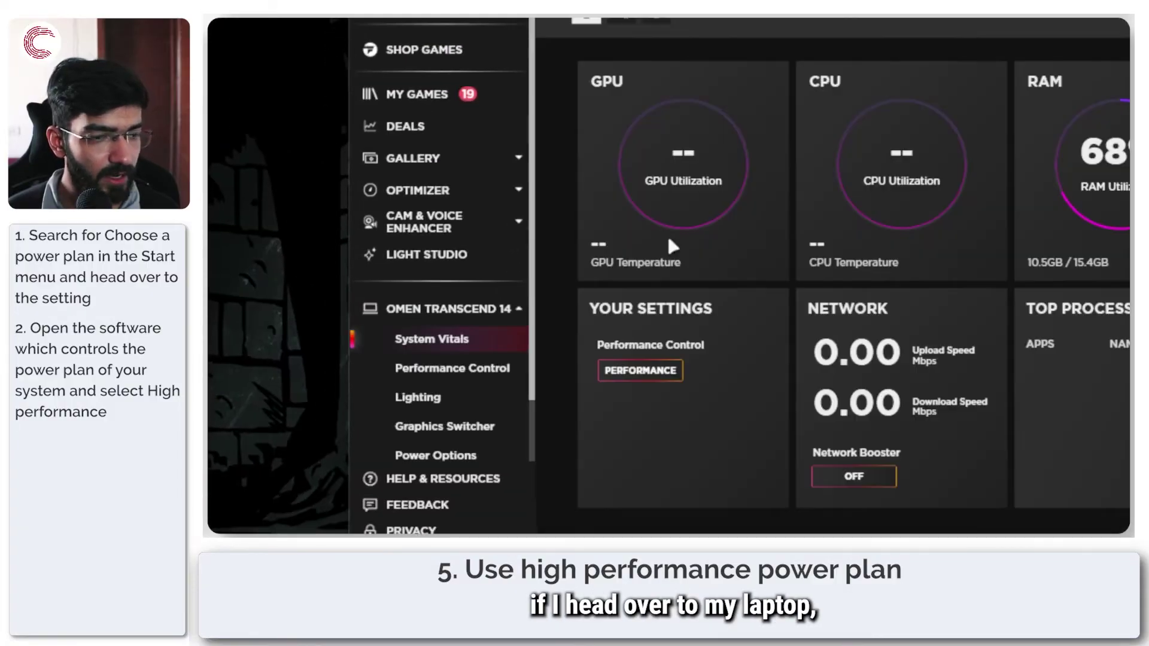
click(678, 187)
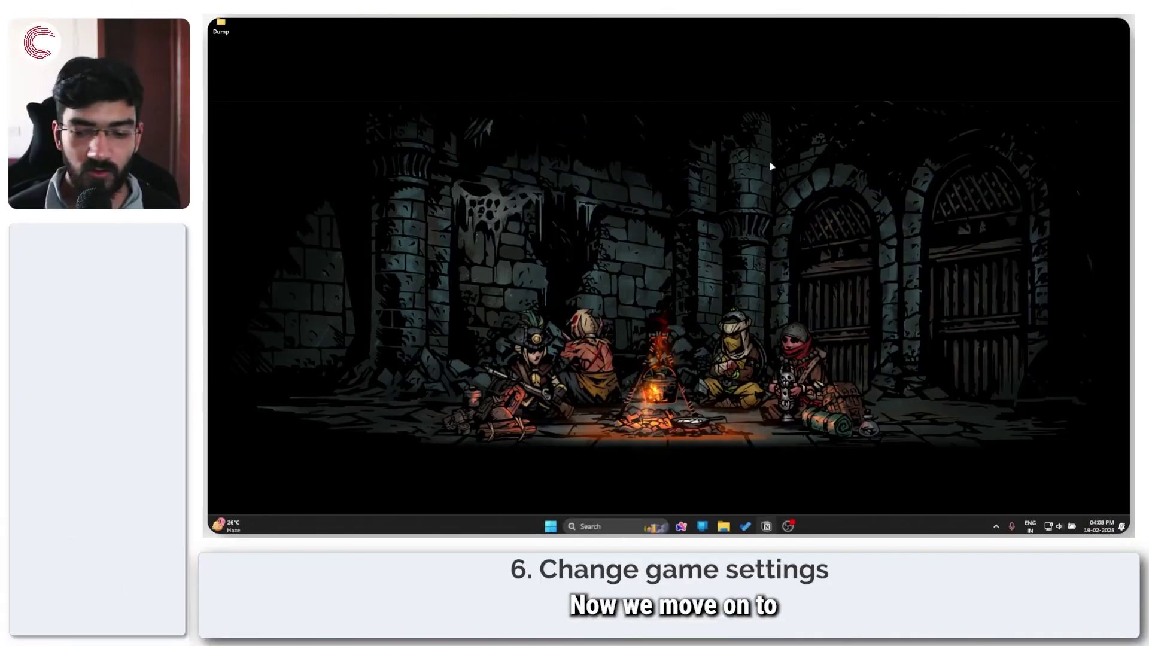
Step: Launch VALORANT from Start search and open its in-game Settings screen
key(super)
text(val)
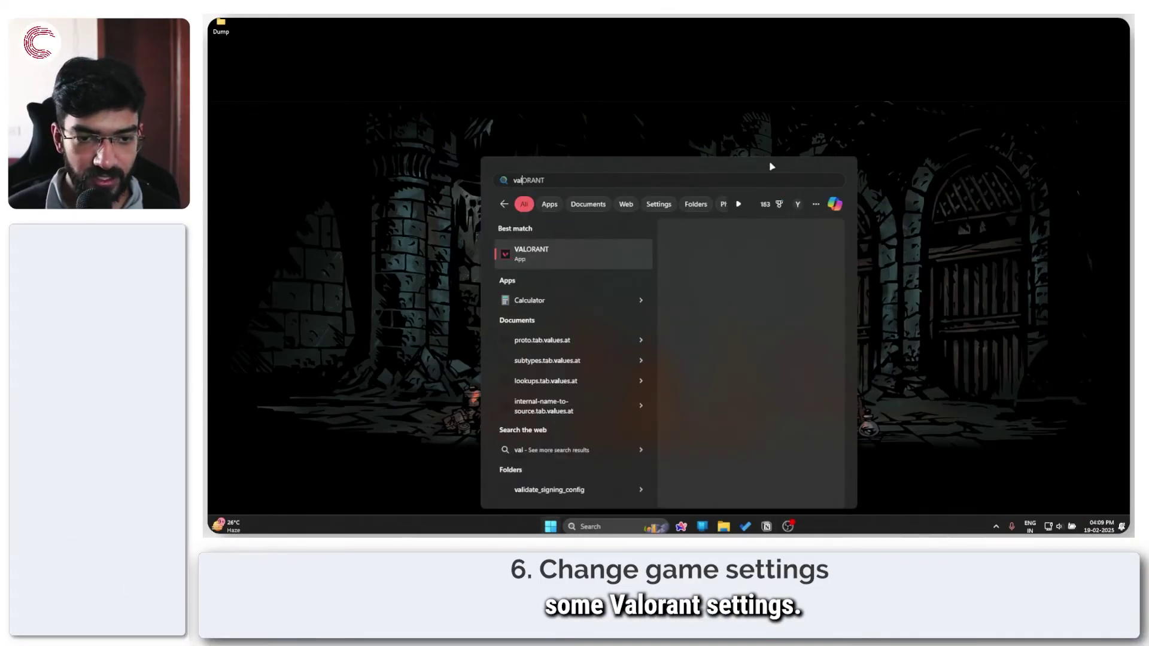
key(Return)
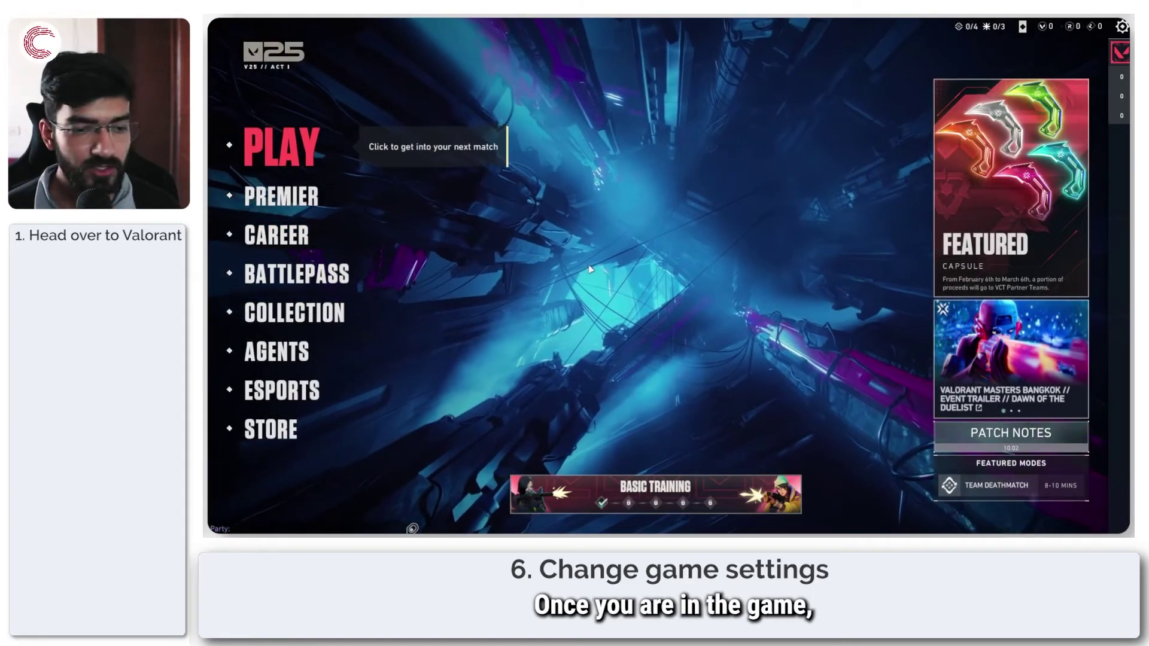
key(Escape)
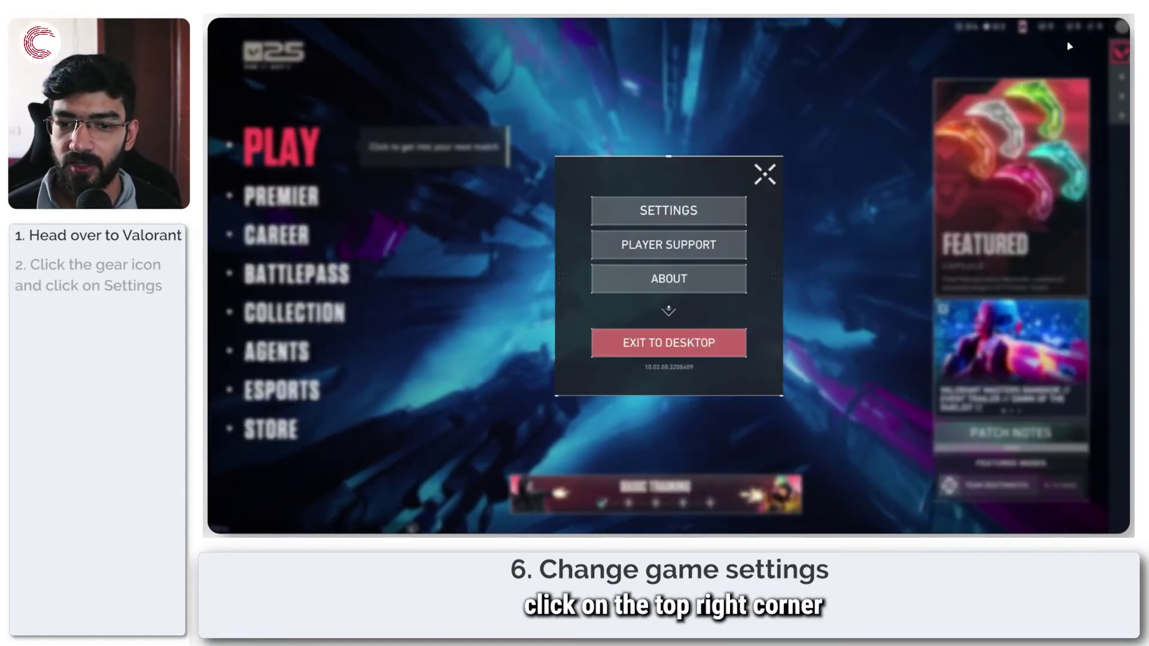
click(668, 210)
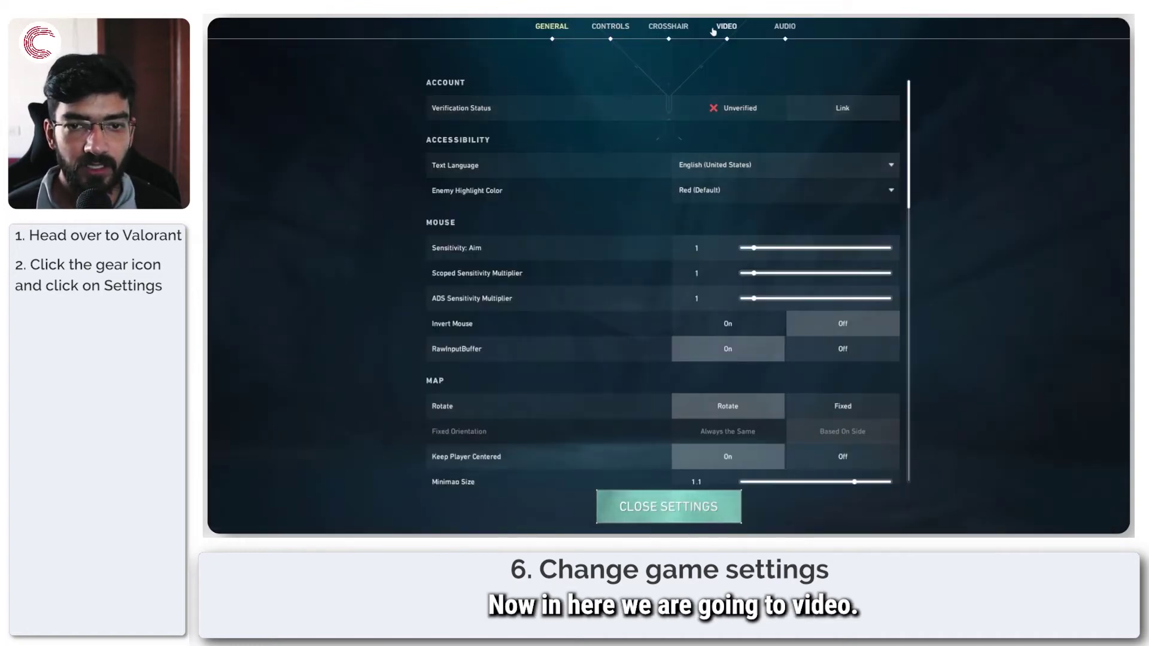
Step: In Video settings keep 1920 x 1080, turn off Limit FPS in Menus, leave background limit on
click(740, 30)
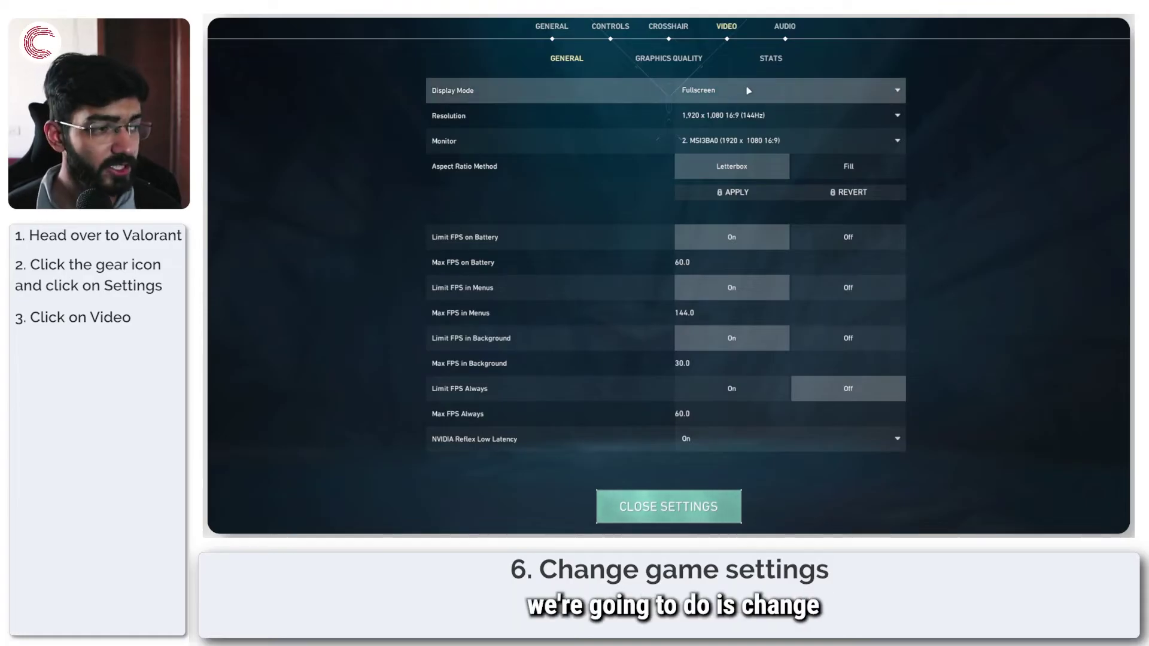
click(783, 120)
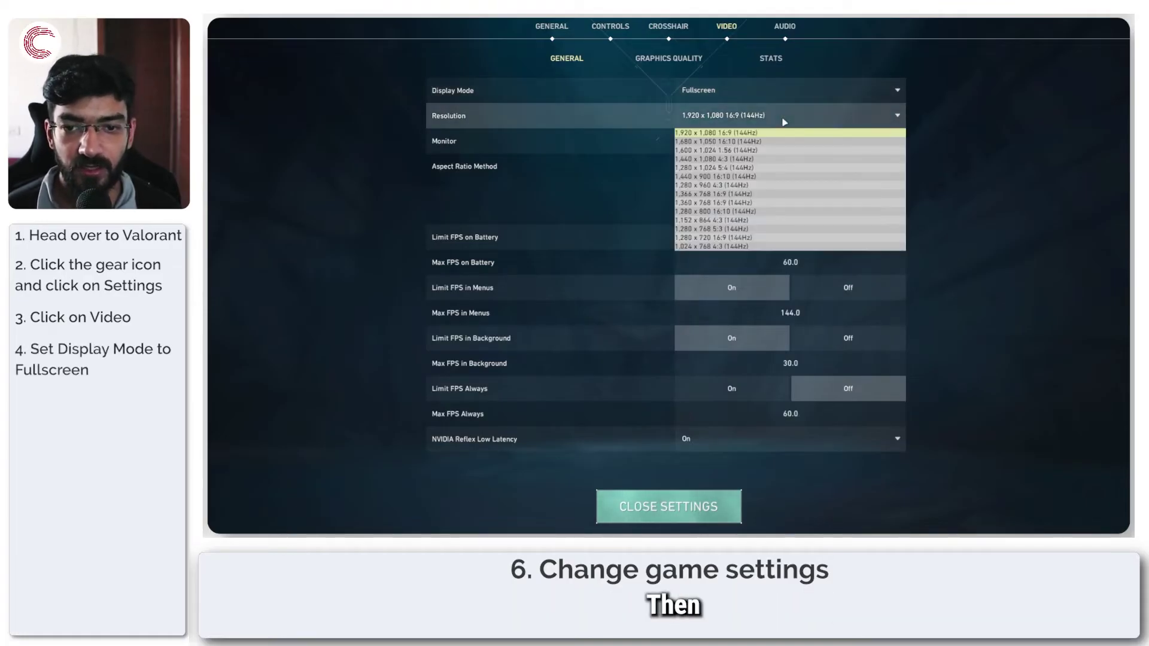
click(784, 122)
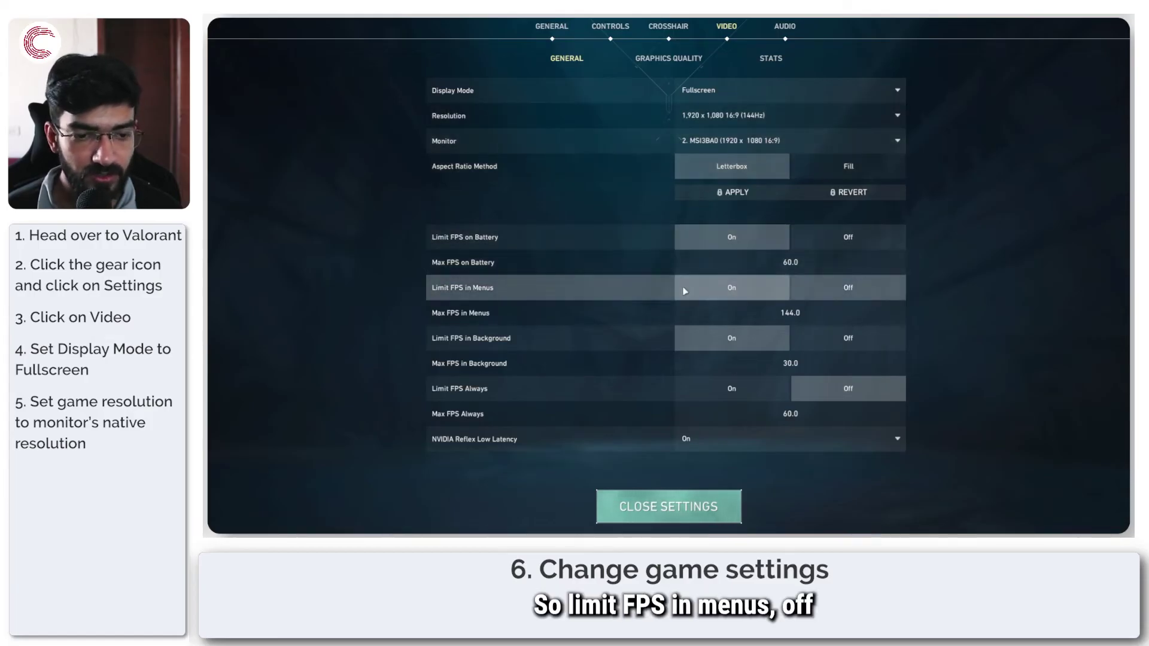
click(858, 296)
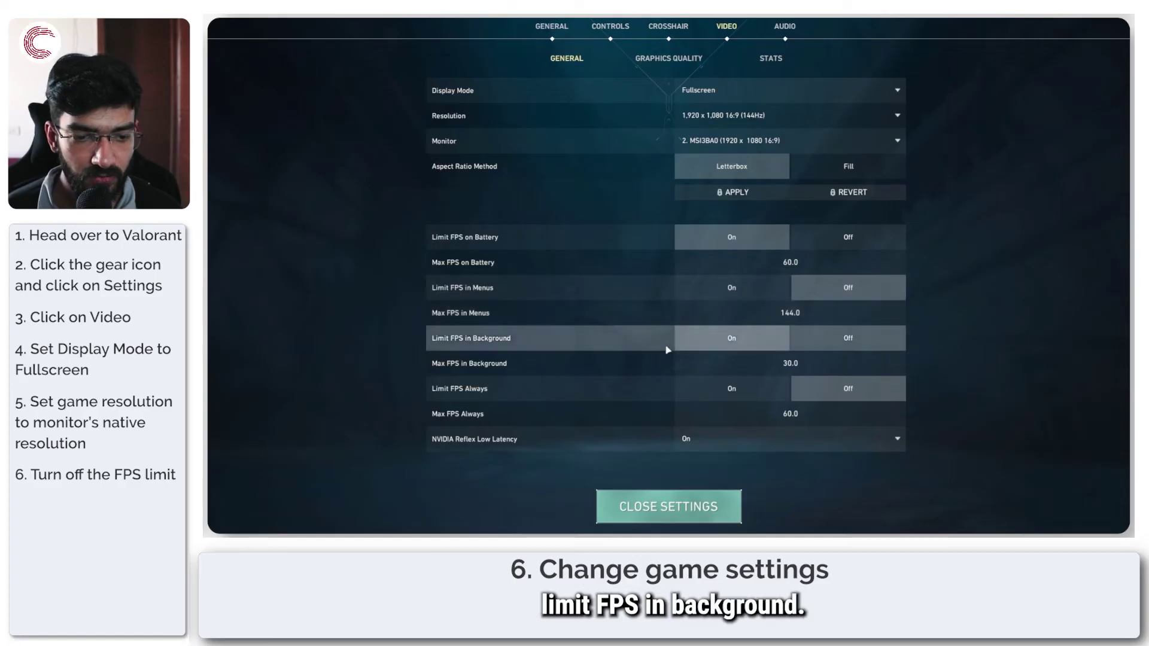
click(868, 347)
click(724, 342)
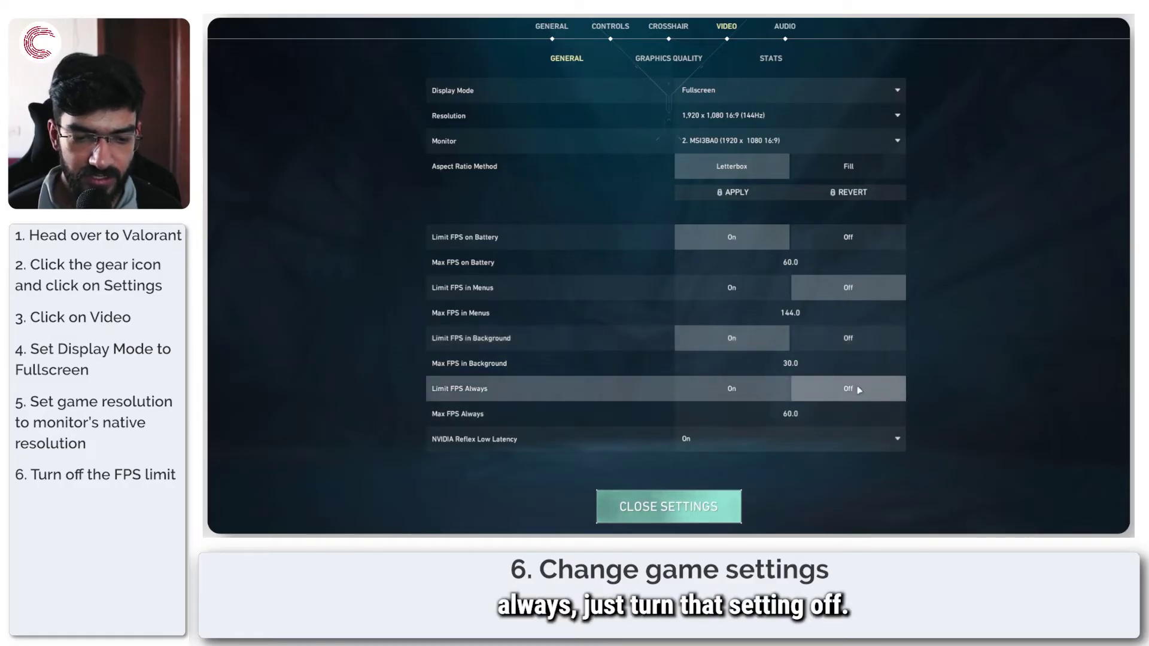
Step: Turn on Limit FPS Always with Max FPS Always at 144
click(712, 392)
click(805, 416)
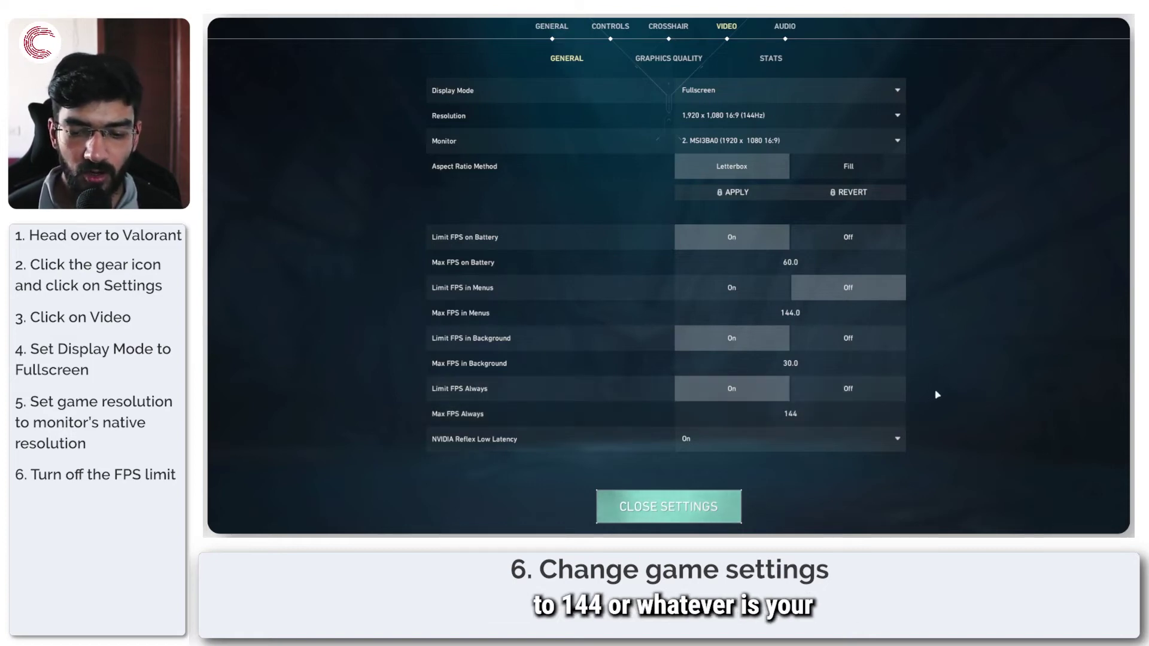
key(Escape)
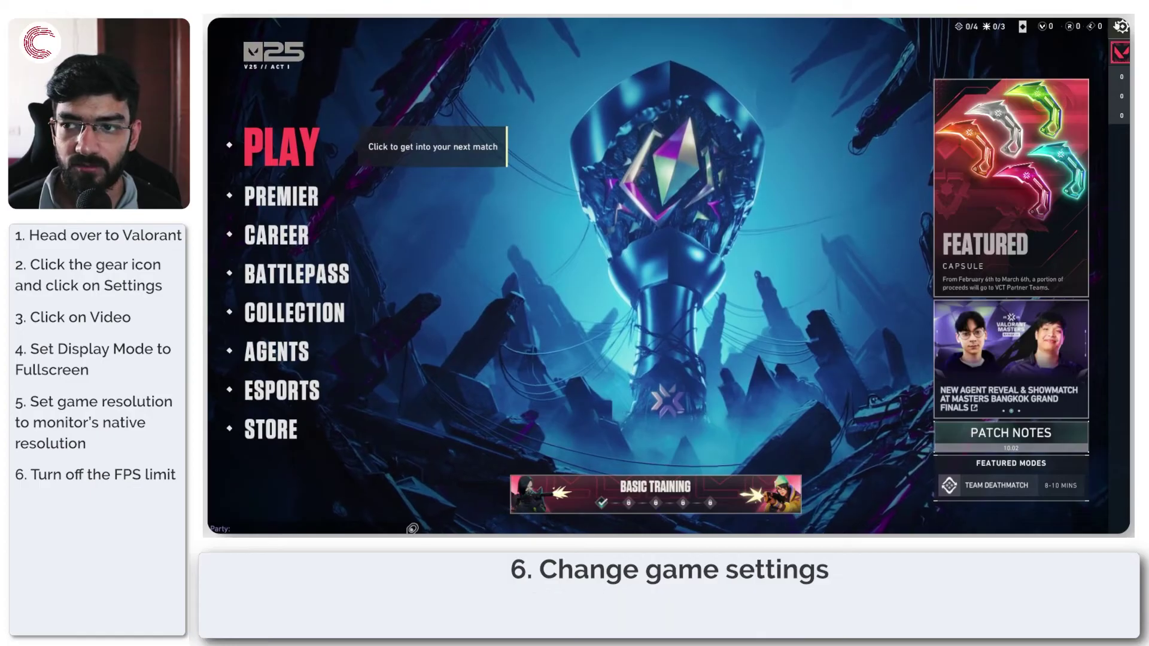
key(Escape)
click(625, 209)
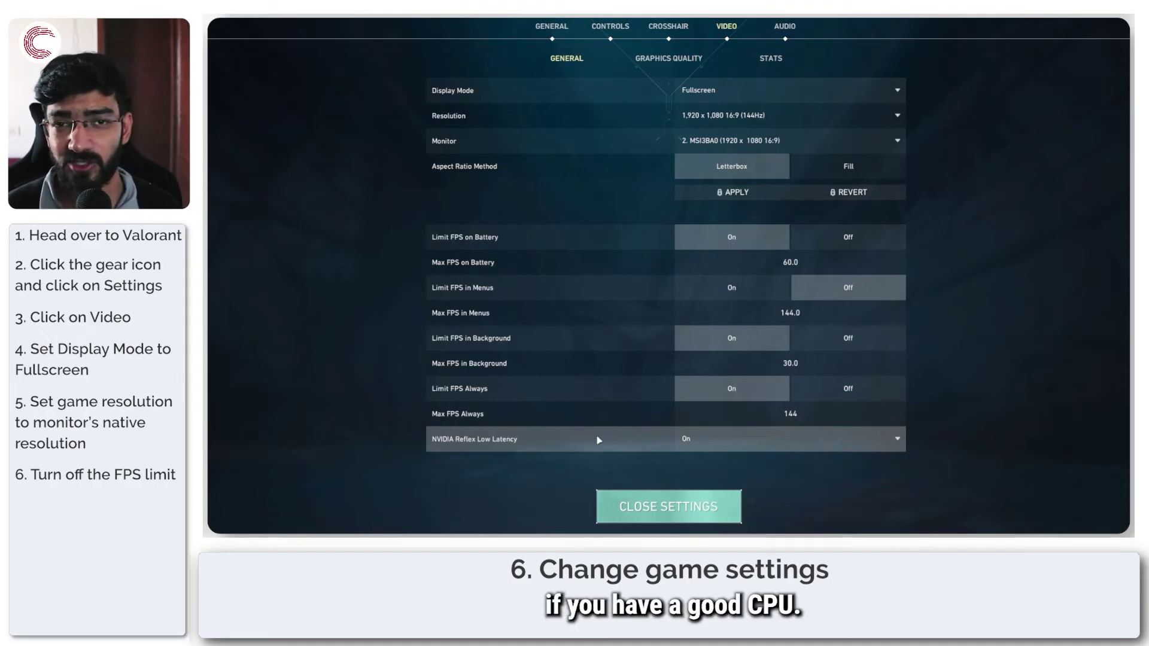
Step: Review Graphics Quality with multithreaded rendering on and VSync off, then return to General
click(663, 60)
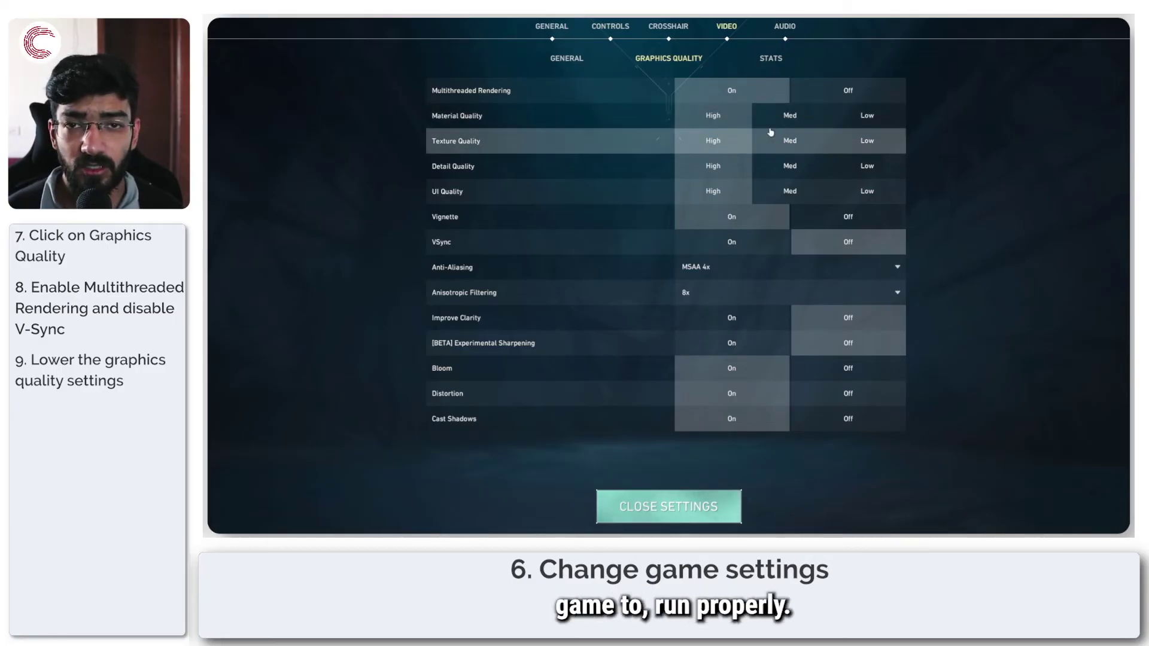
click(561, 27)
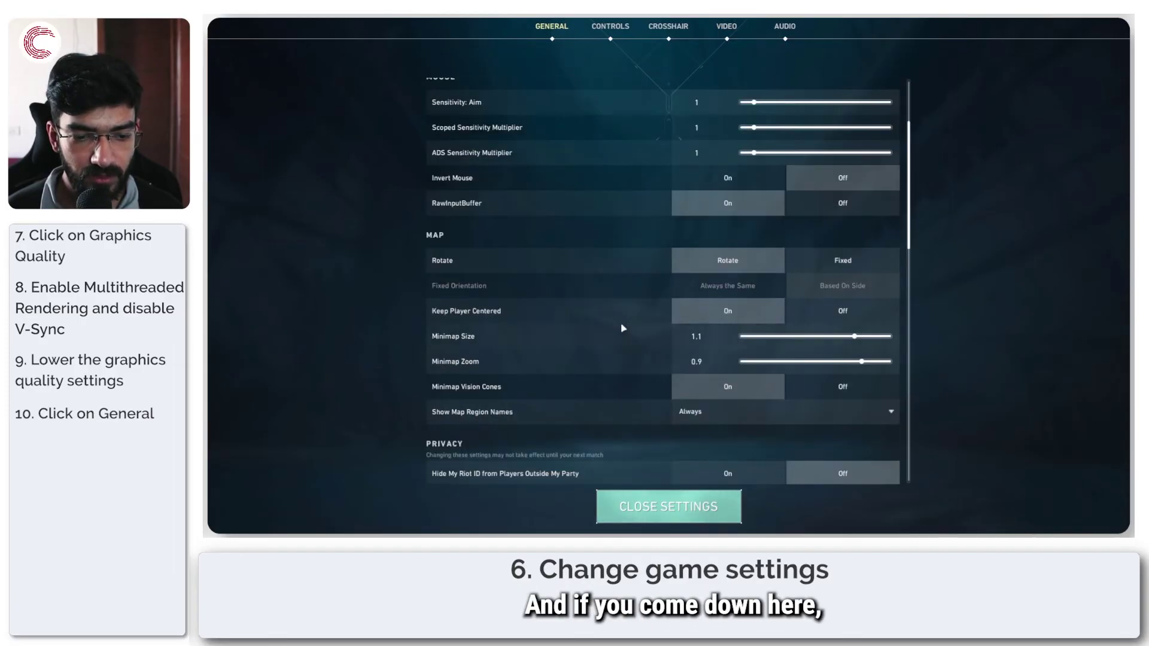
Step: Try Network Buffering at Moderate and Maximum in Valorant's General settings, ending back at Minimum
scroll(623, 329, down, 10)
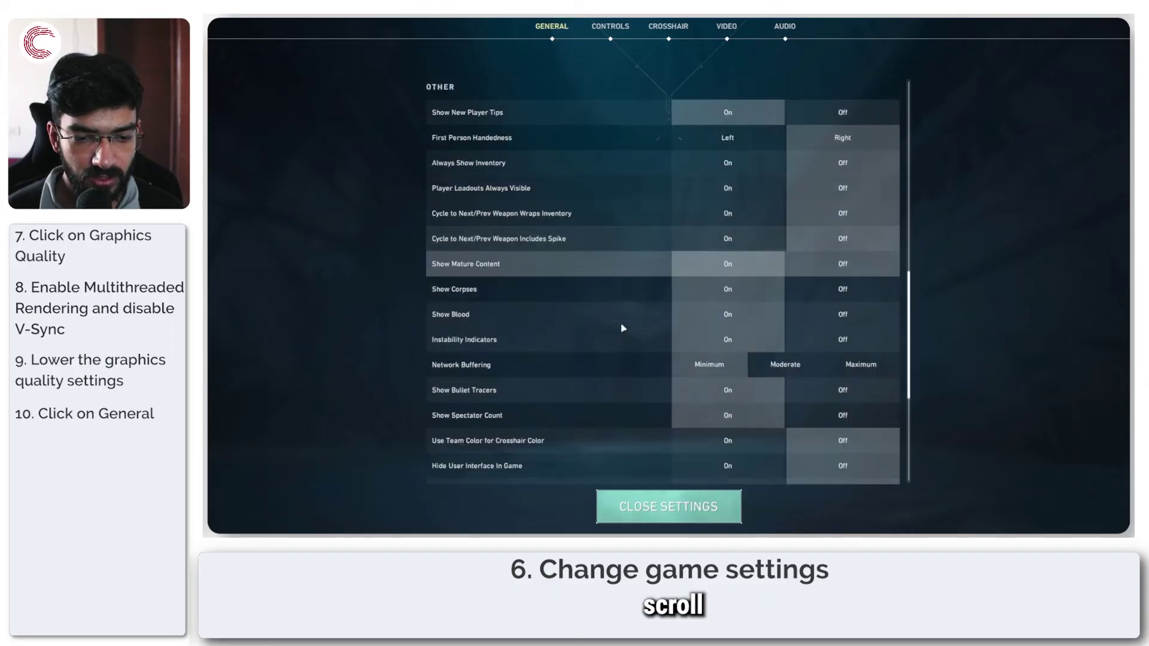
scroll(622, 328, down, 4)
scroll(620, 325, up, 2)
mouse_move(480, 271)
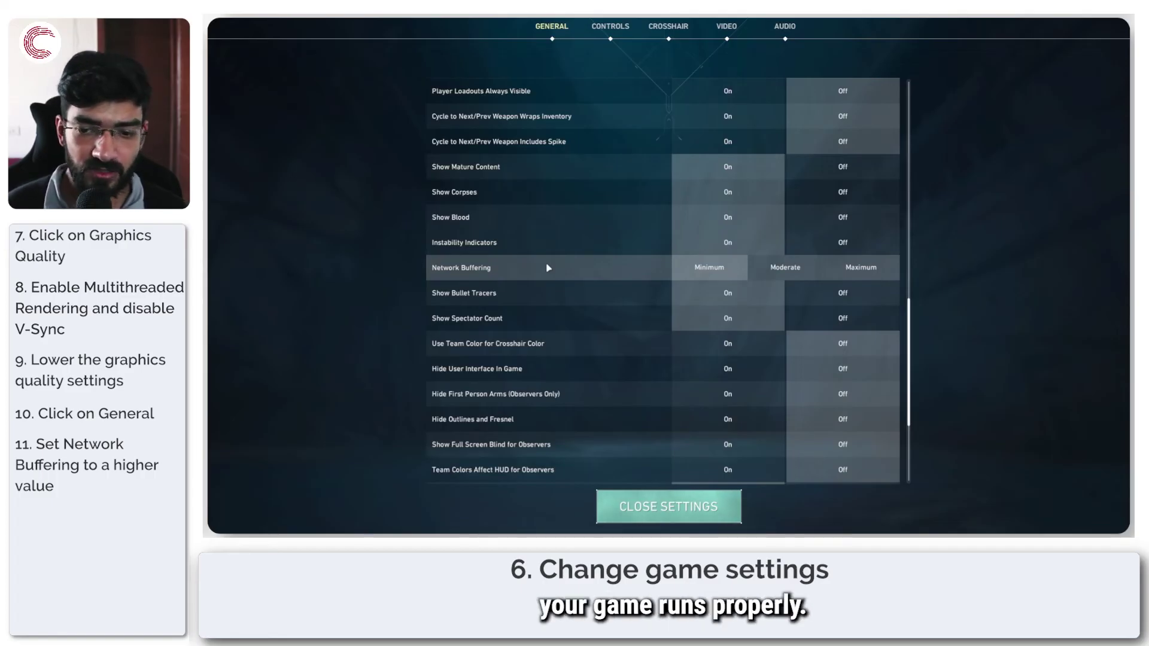
click(802, 275)
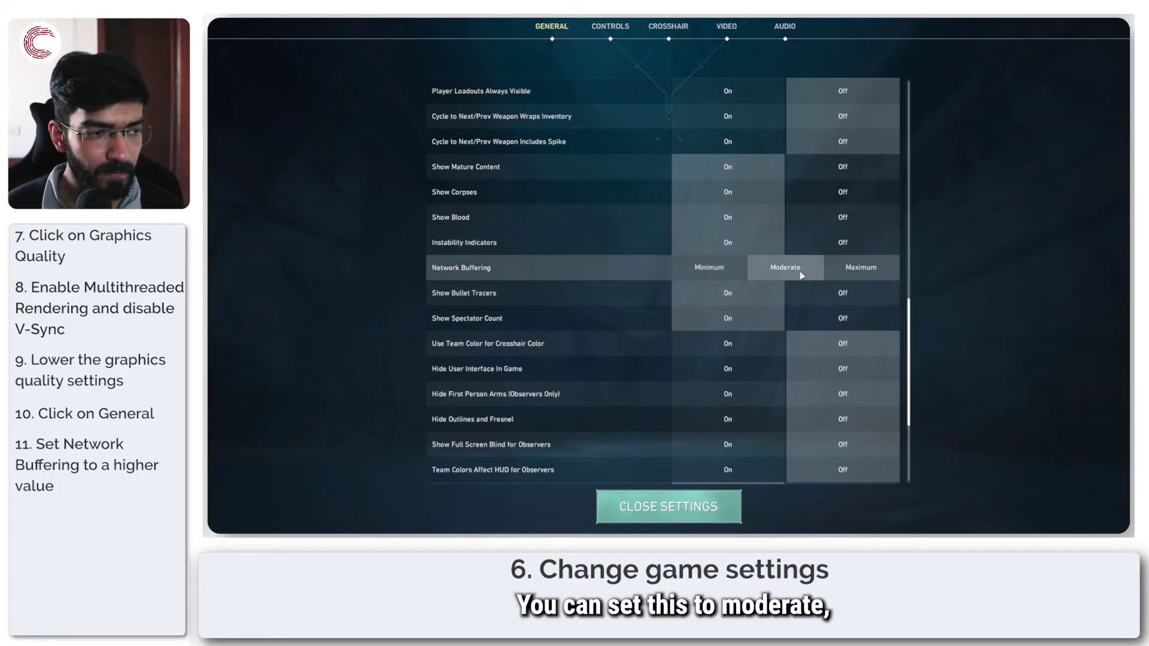
click(854, 274)
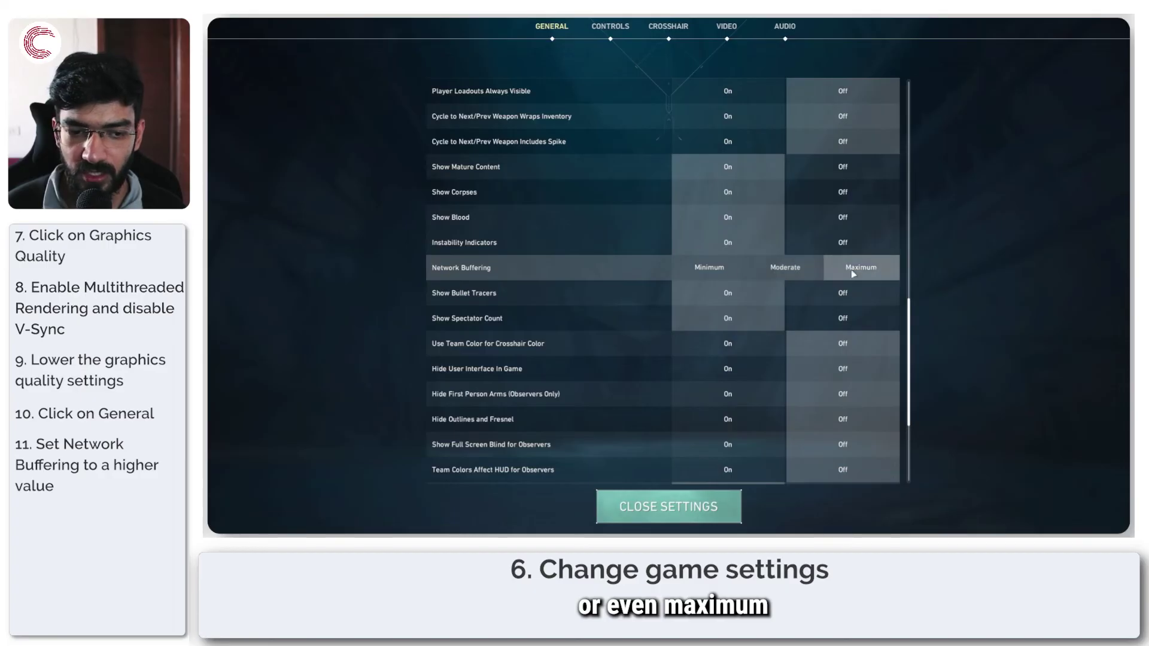
click(788, 268)
click(718, 268)
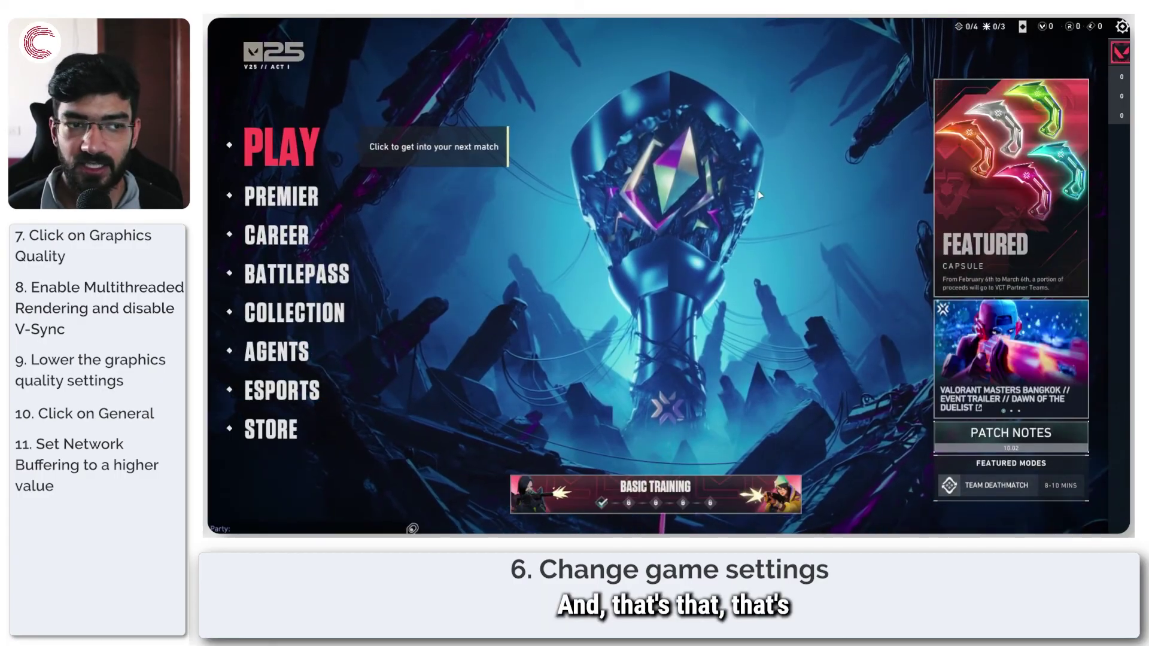
Step: Exit Valorant to the desktop from the game menu, confirming the exit
key(Escape)
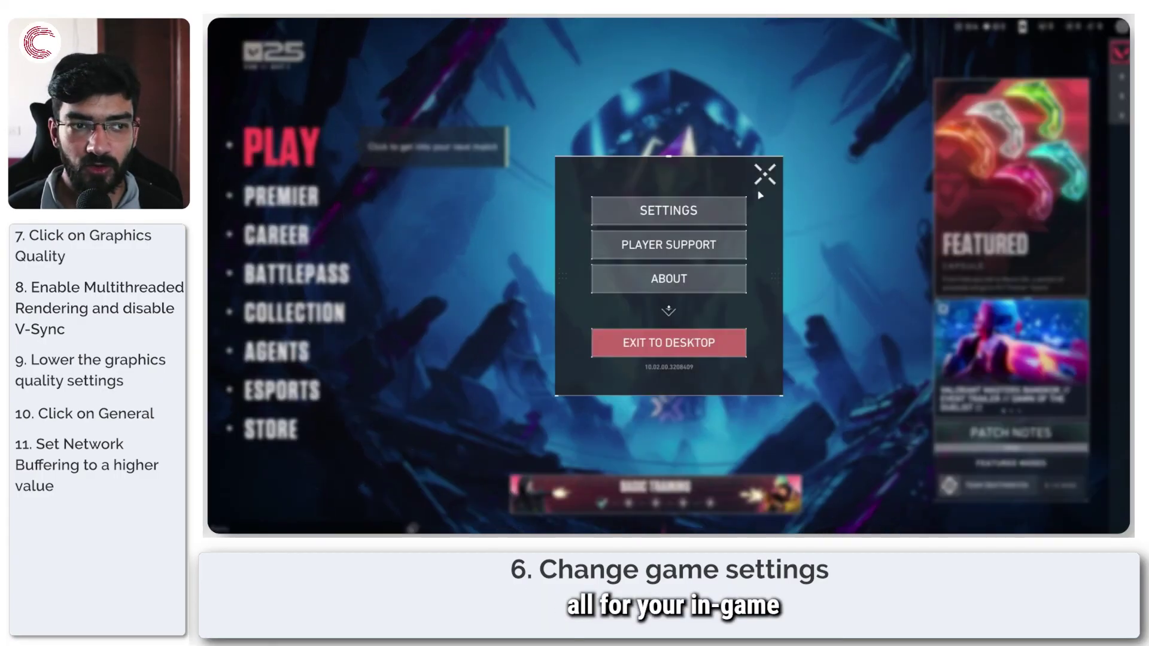
click(666, 340)
click(608, 313)
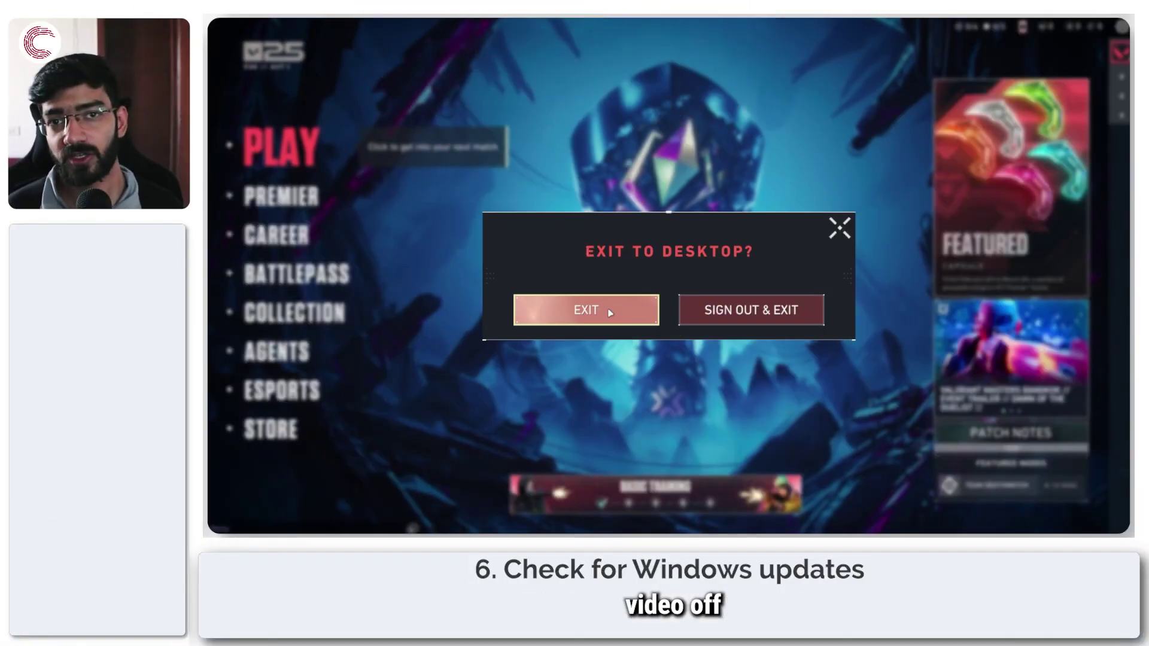
click(609, 313)
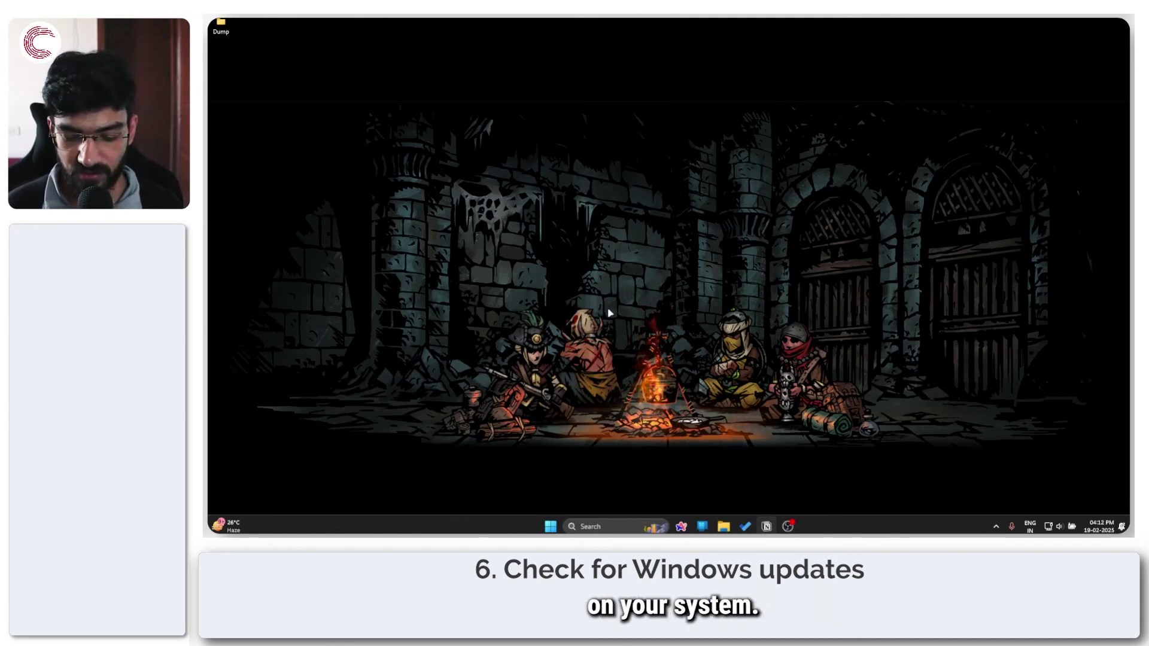
Step: Go to Windows Update in Windows Settings and run Check for updates
key(super+i)
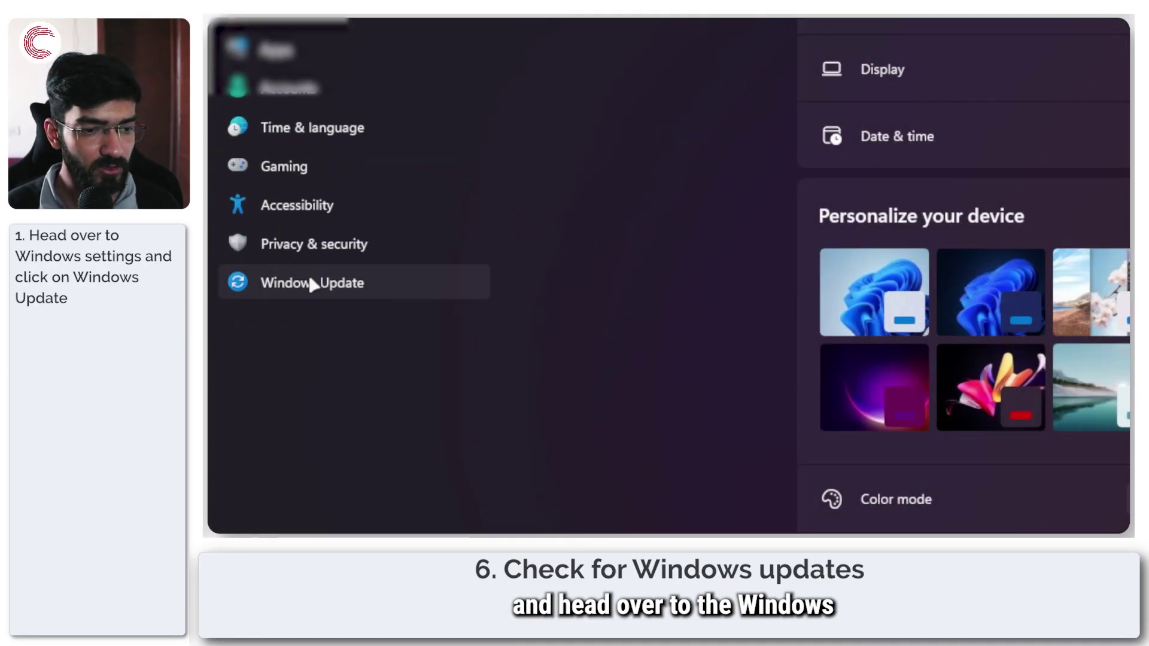
click(313, 285)
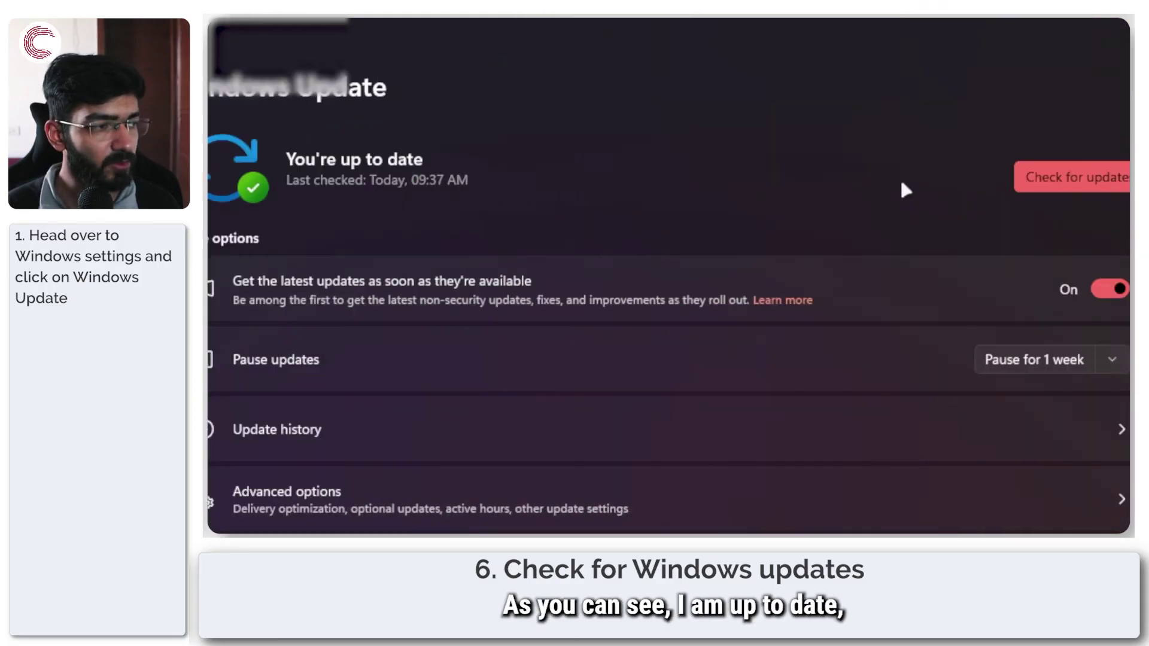
click(738, 187)
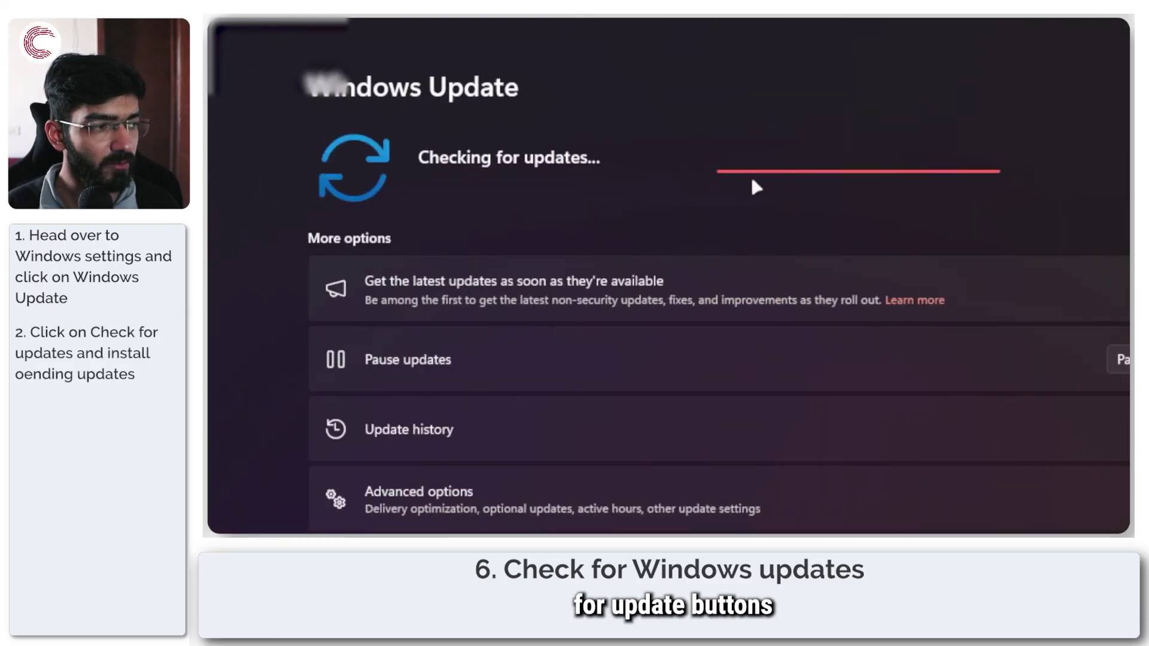